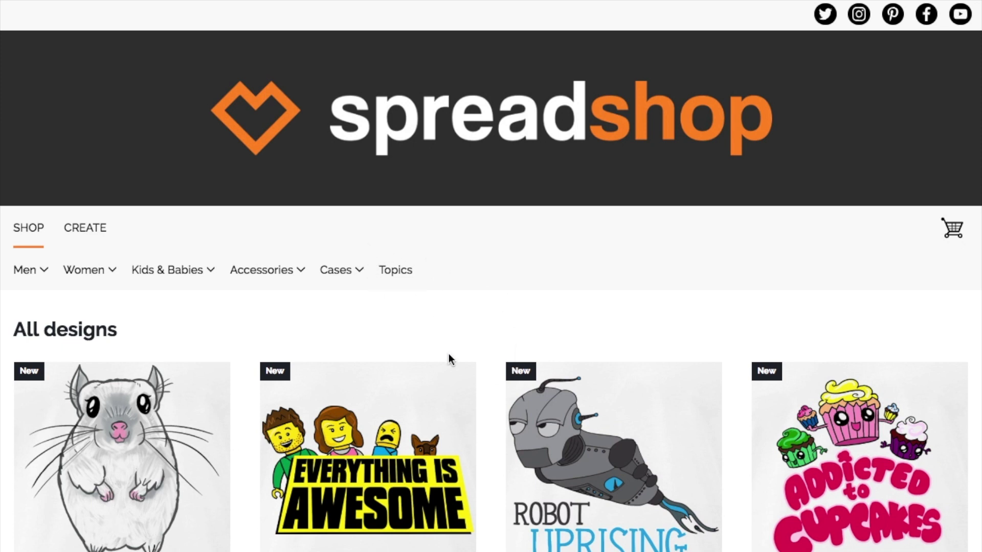
Step: Scroll down through the All designs grid and back up to the top
scroll(449, 357, down, 4)
scroll(449, 360, down, 8)
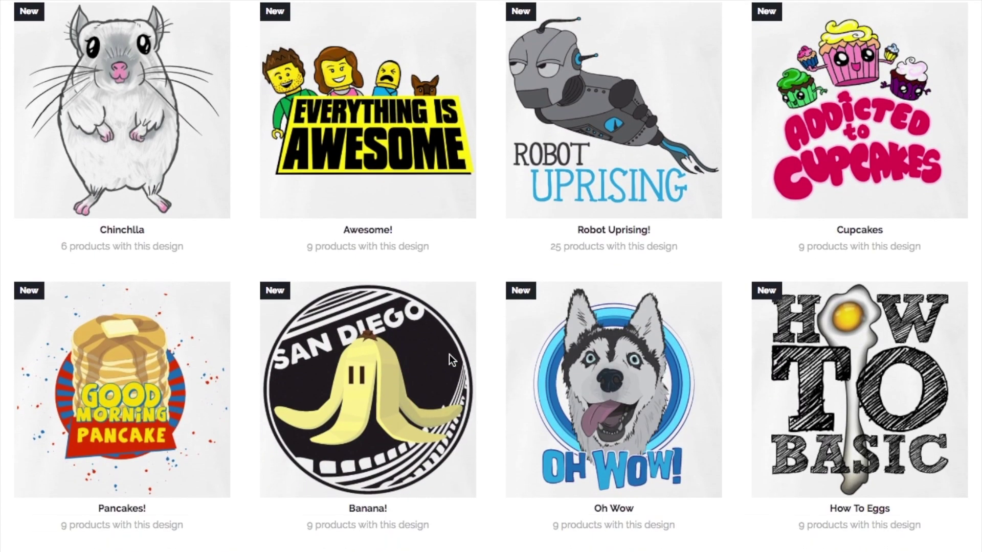
scroll(449, 354, down, 4)
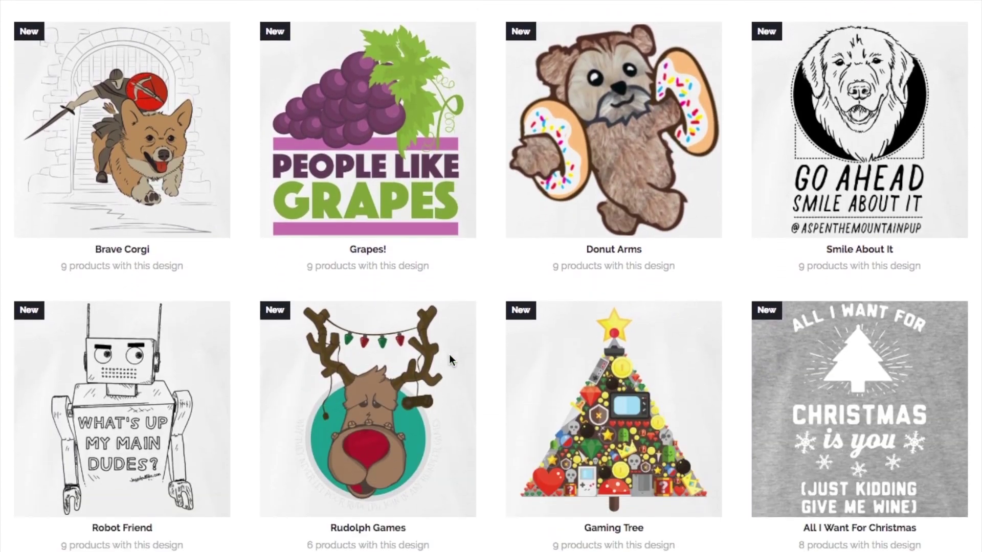
scroll(449, 354, up, 2)
scroll(449, 353, up, 11)
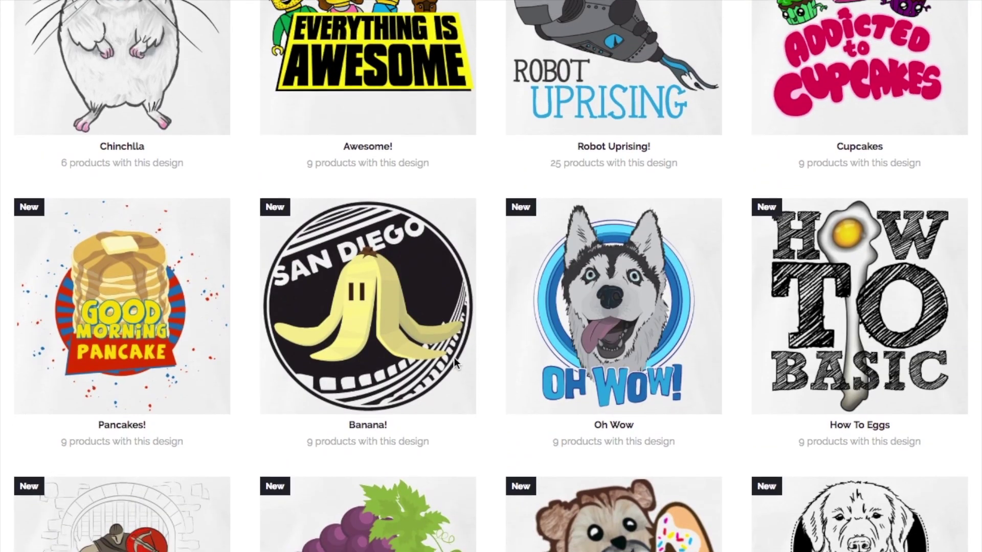
scroll(454, 361, up, 3)
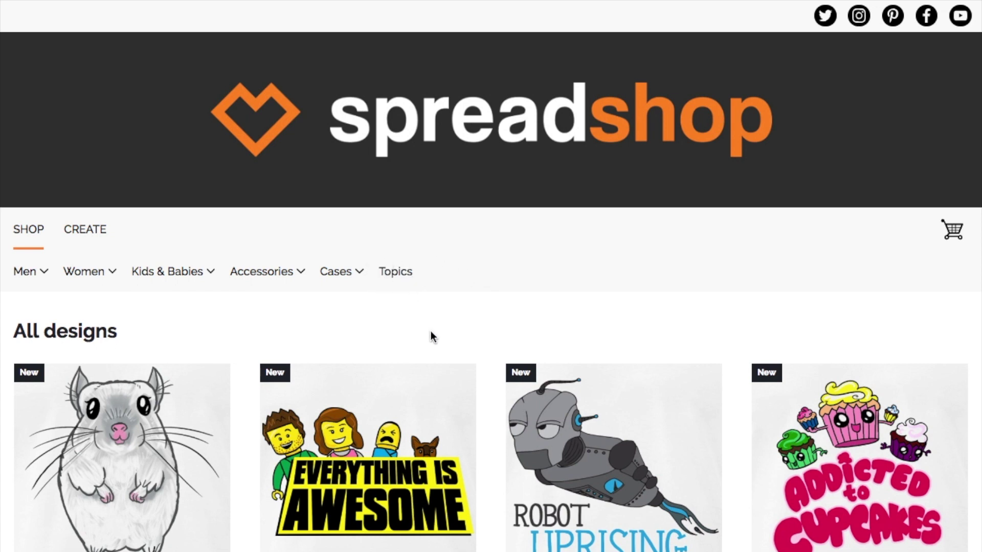
scroll(430, 331, down, 3)
scroll(429, 330, down, 3)
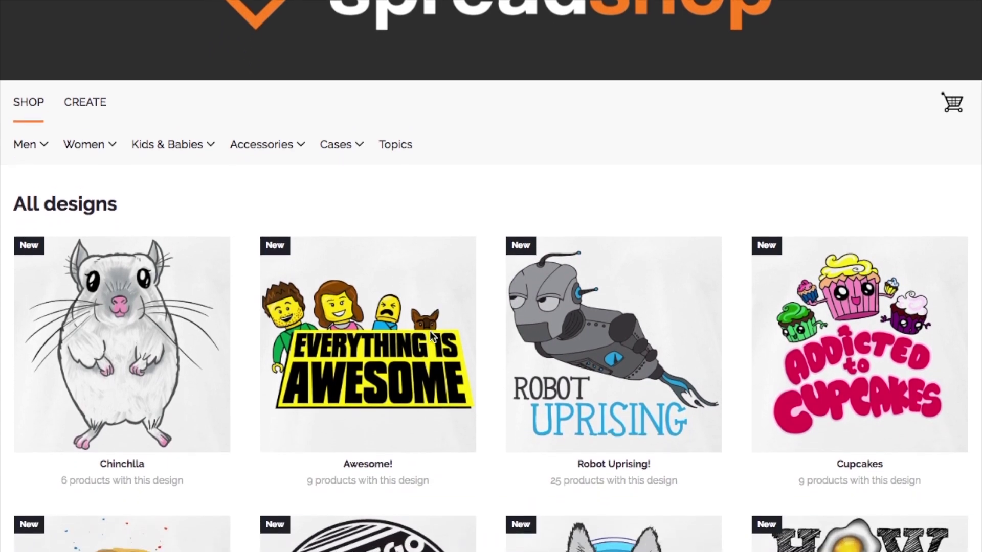
scroll(429, 330, down, 6)
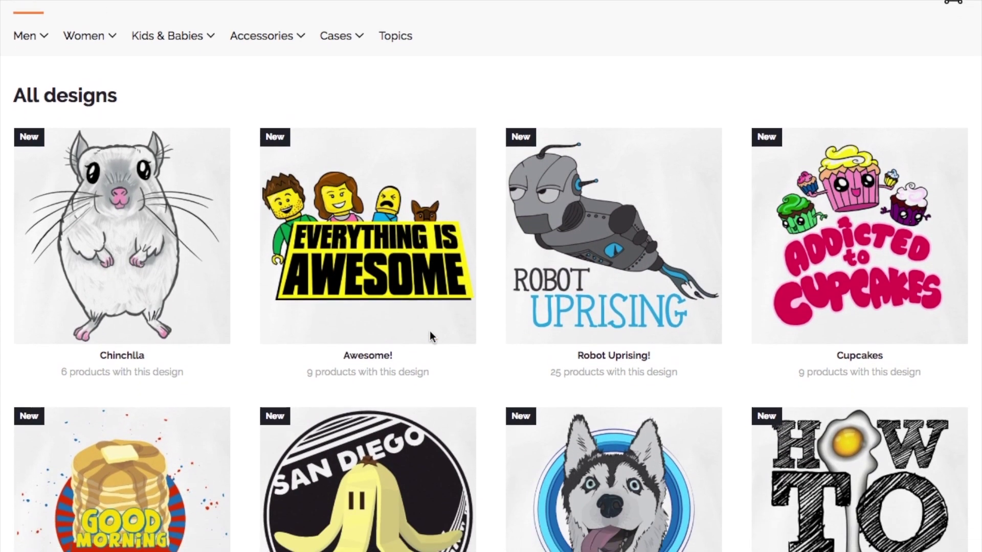
scroll(431, 333, down, 6)
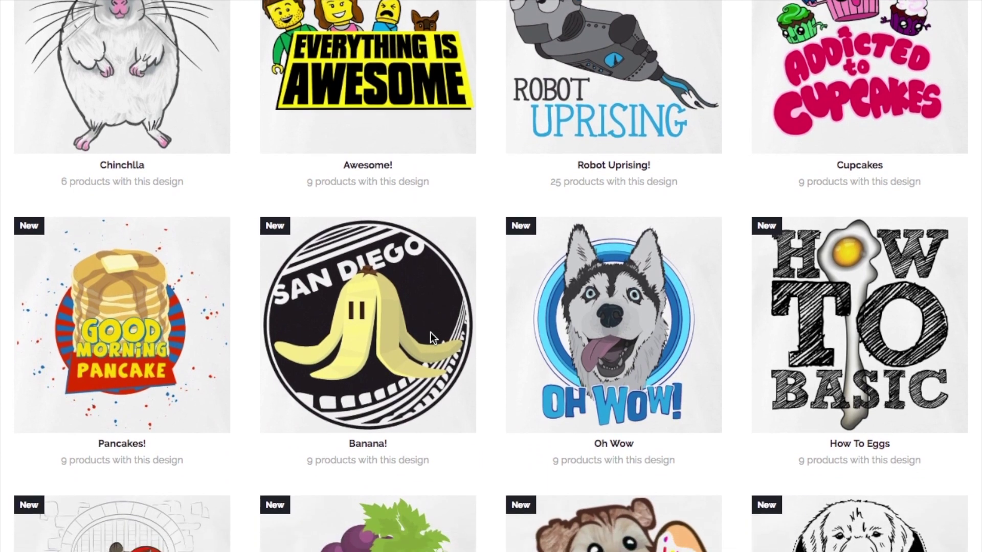
scroll(430, 333, down, 6)
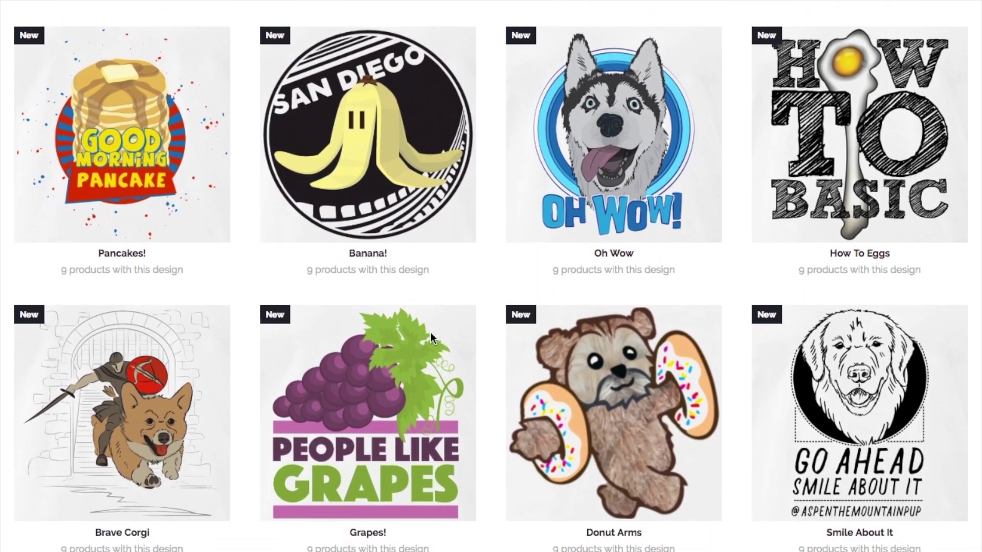
scroll(430, 332, down, 4)
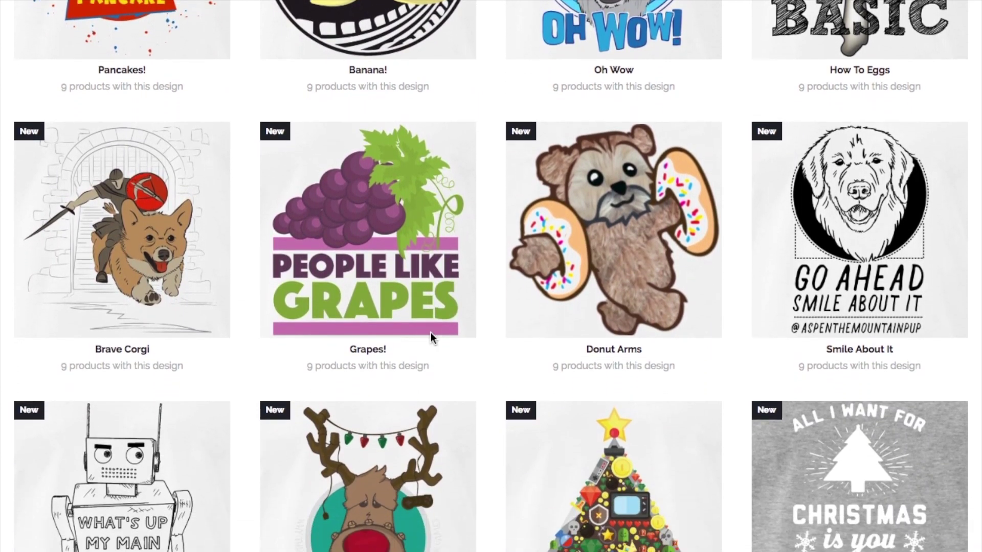
scroll(432, 338, up, 9)
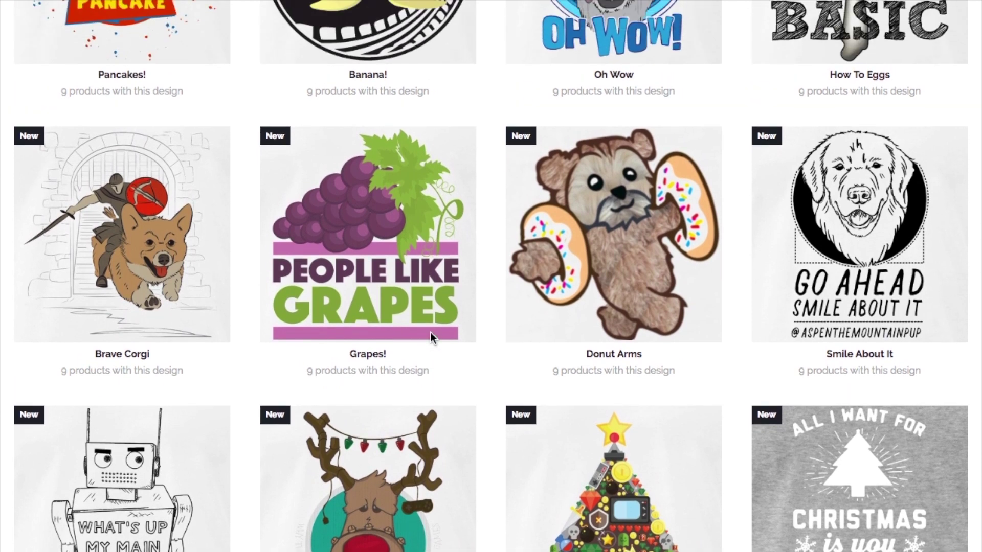
scroll(430, 332, up, 8)
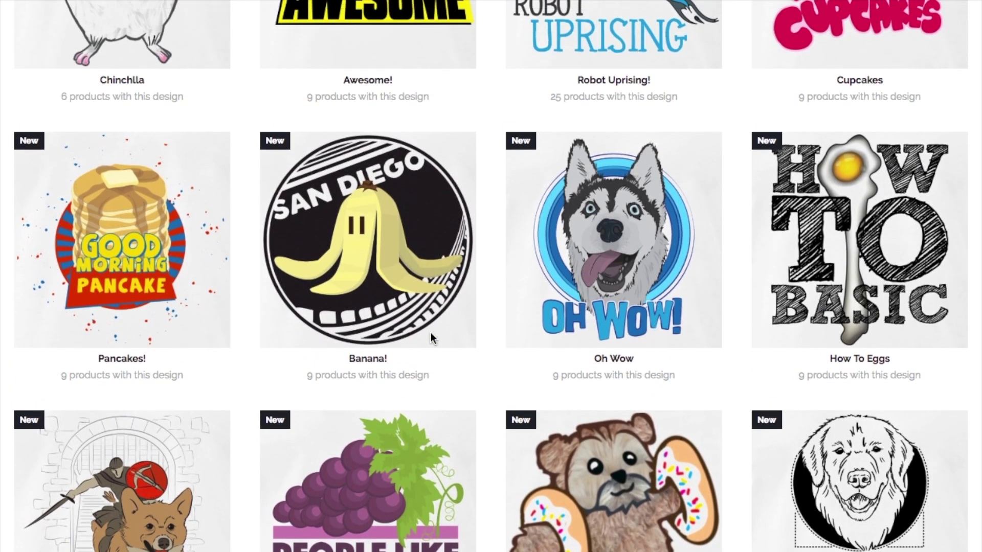
scroll(430, 332, up, 6)
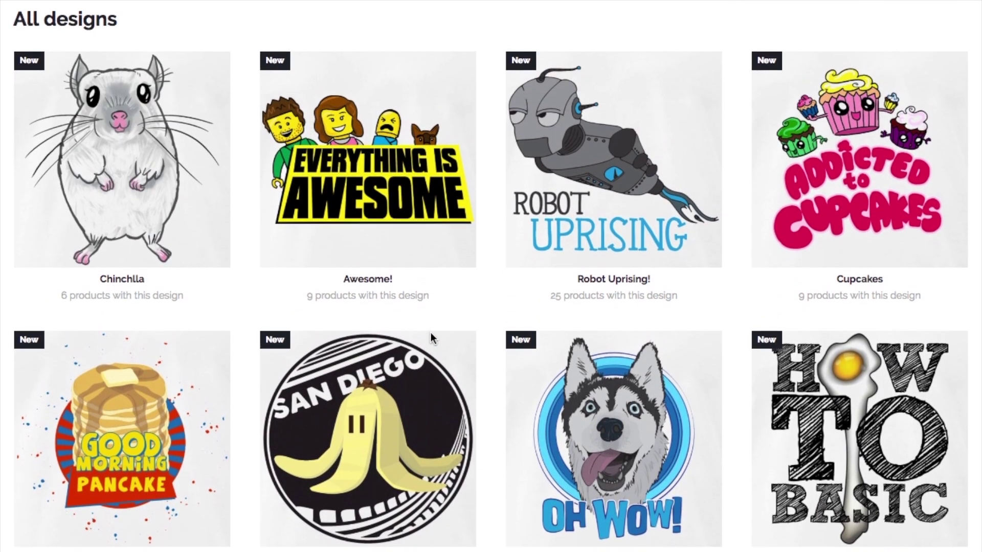
scroll(431, 333, up, 5)
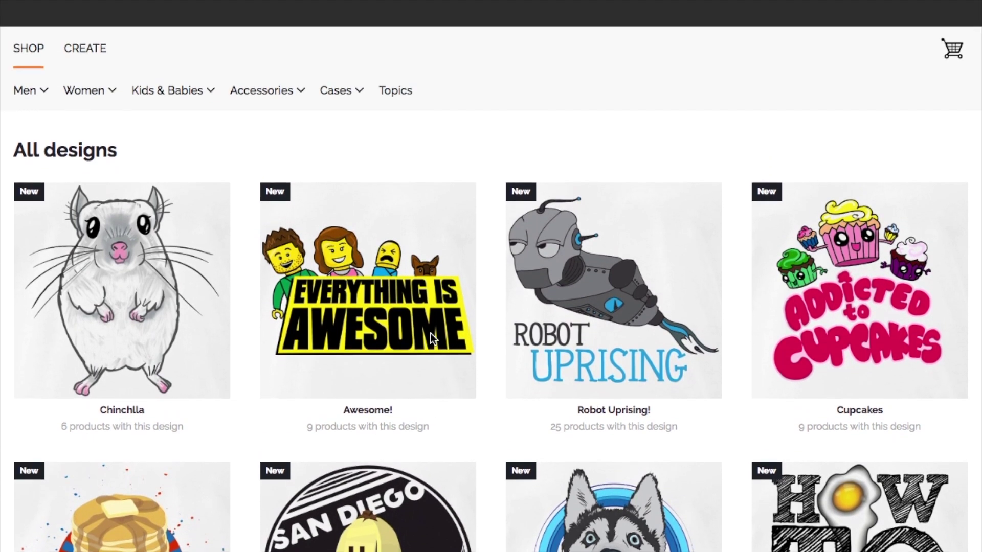
scroll(431, 334, up, 2)
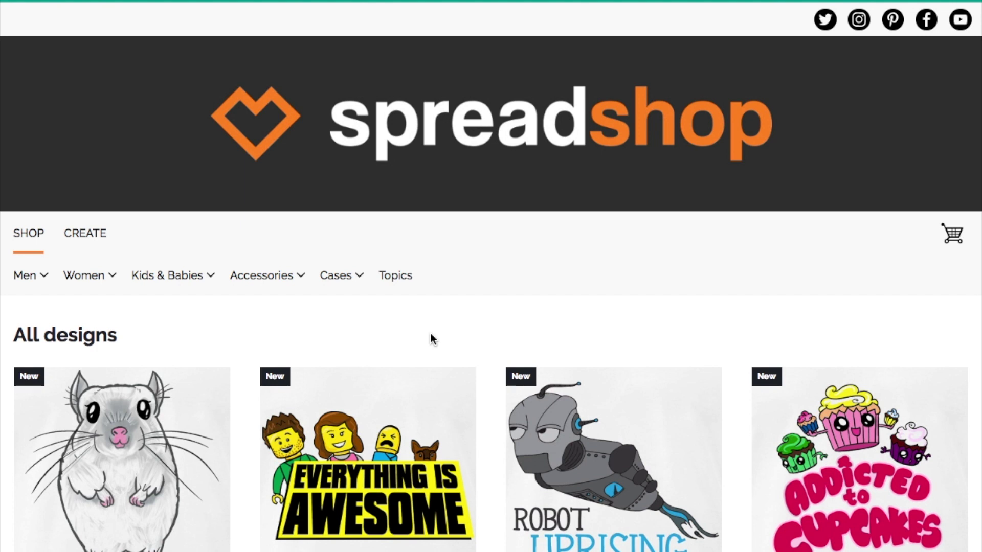
Step: Open the shop's Topics page and browse its topic sections
click(403, 274)
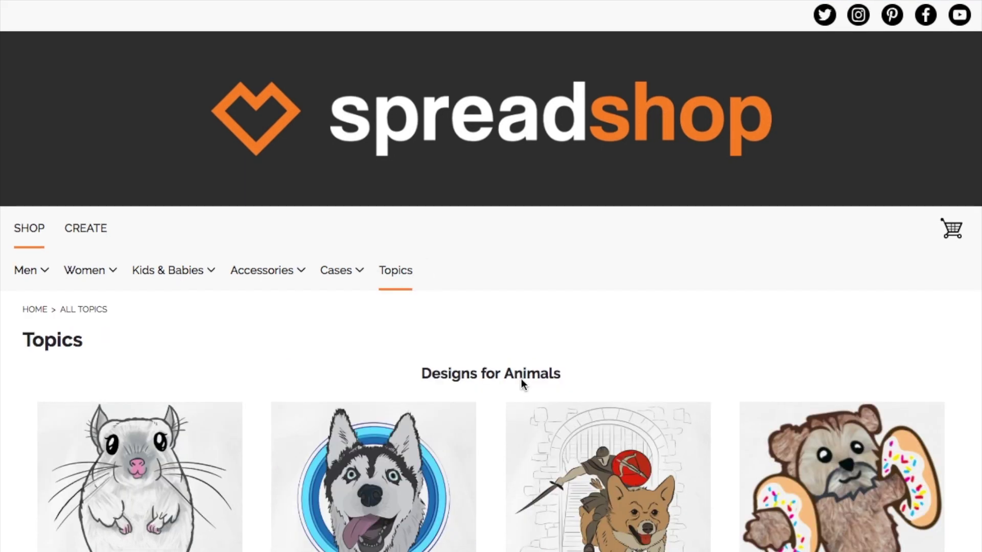
scroll(440, 367, down, 2)
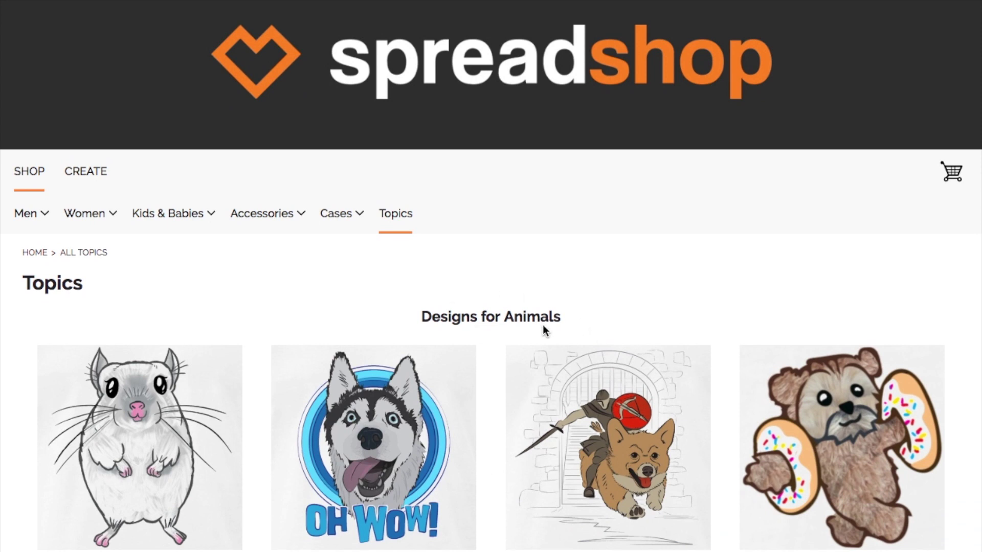
scroll(543, 326, down, 5)
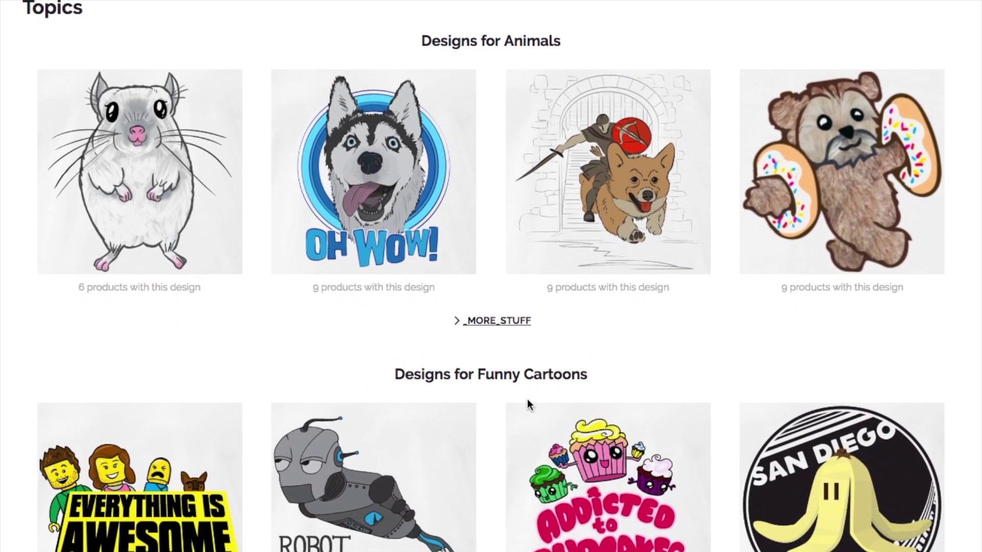
scroll(528, 404, down, 4)
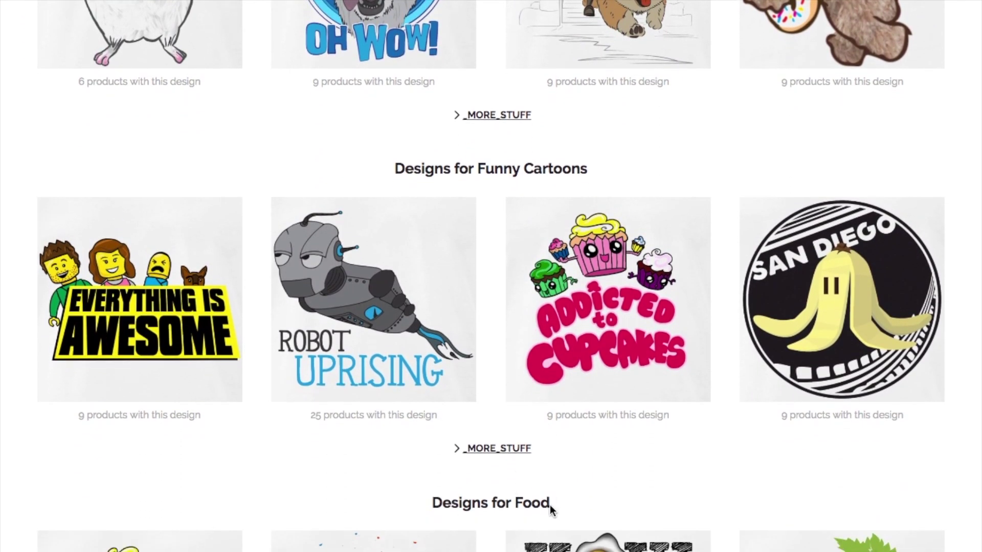
scroll(551, 509, down, 4)
scroll(576, 434, up, 5)
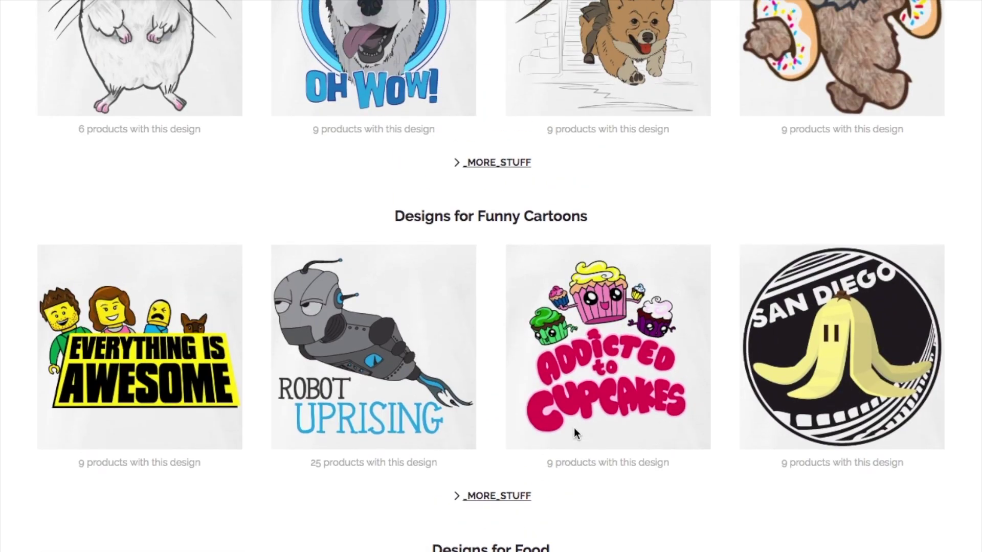
scroll(576, 432, up, 6)
Step: View all the Animals topic designs, then return to the All designs listing
click(489, 415)
scroll(488, 415, down, 1)
scroll(491, 276, down, 3)
scroll(491, 276, up, 3)
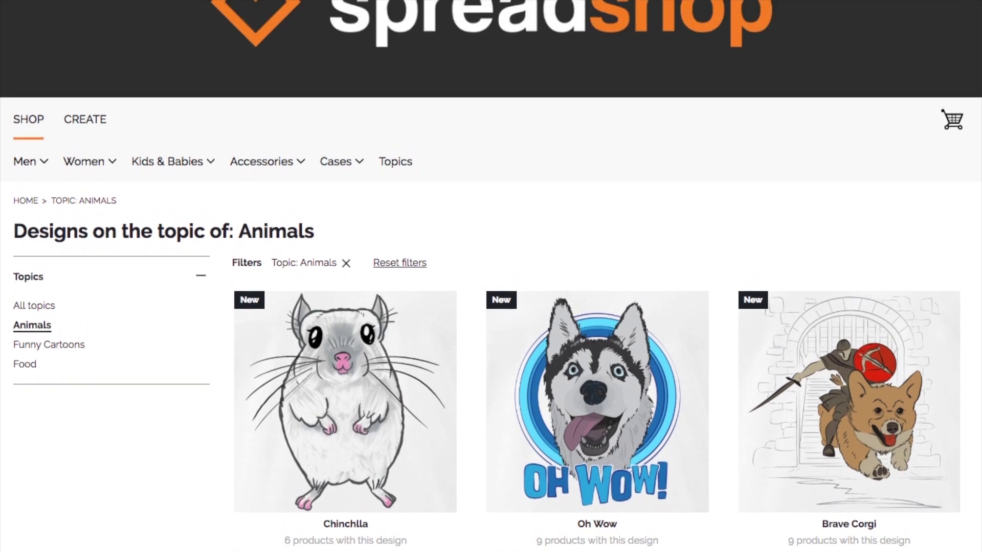
scroll(491, 276, up, 1)
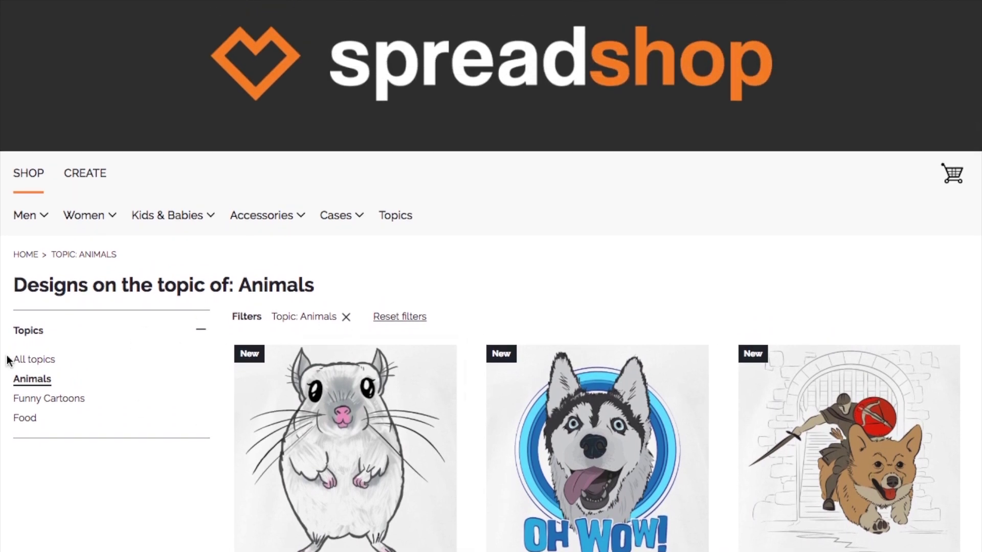
click(36, 361)
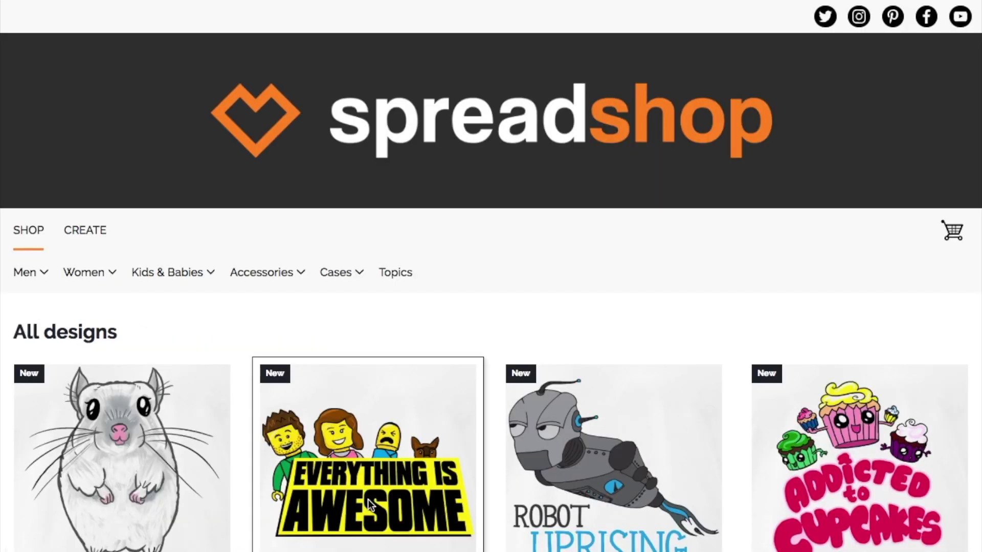
Step: Scroll the All designs page down and back up
scroll(369, 501, down, 1)
scroll(368, 504, down, 10)
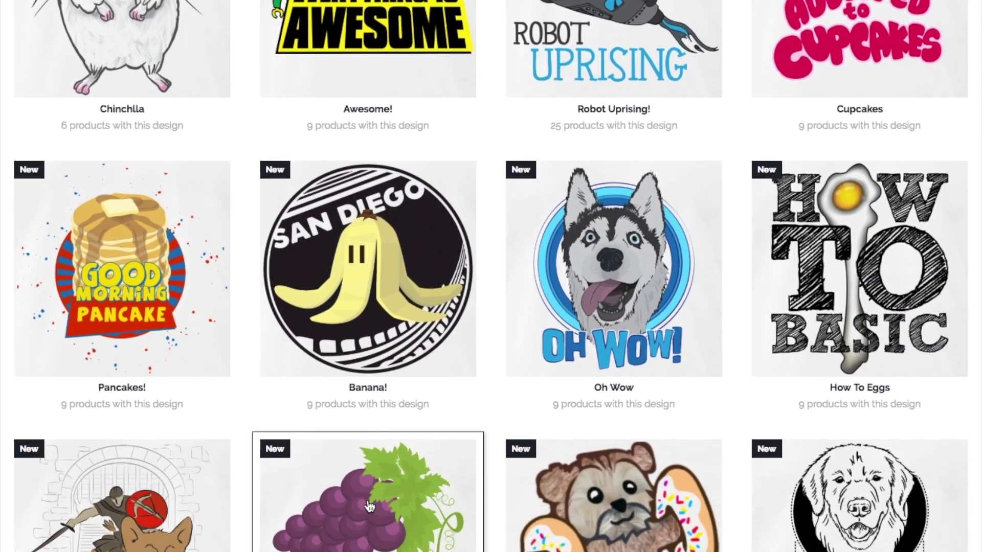
scroll(367, 499, up, 10)
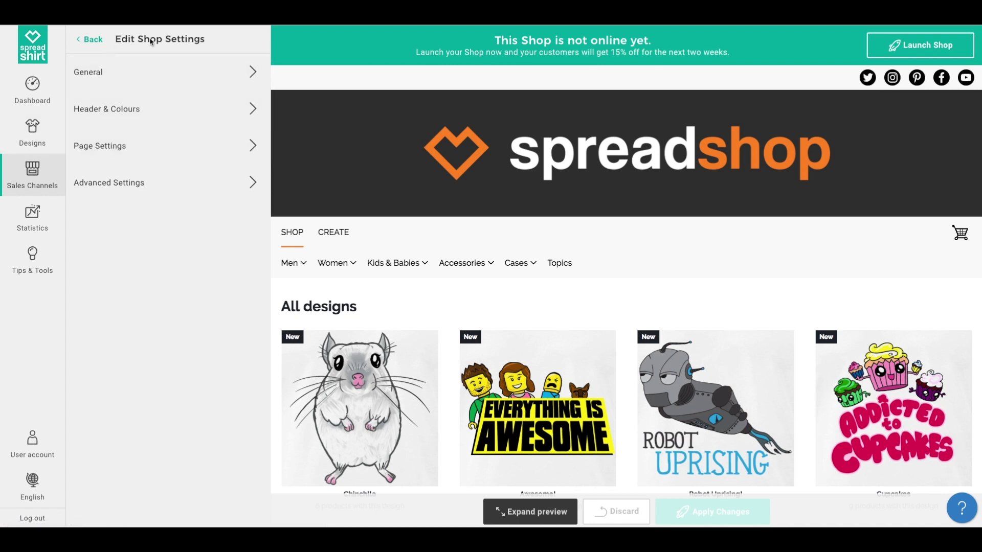
Step: Go to Page Settings and open the Topics settings panel
click(136, 151)
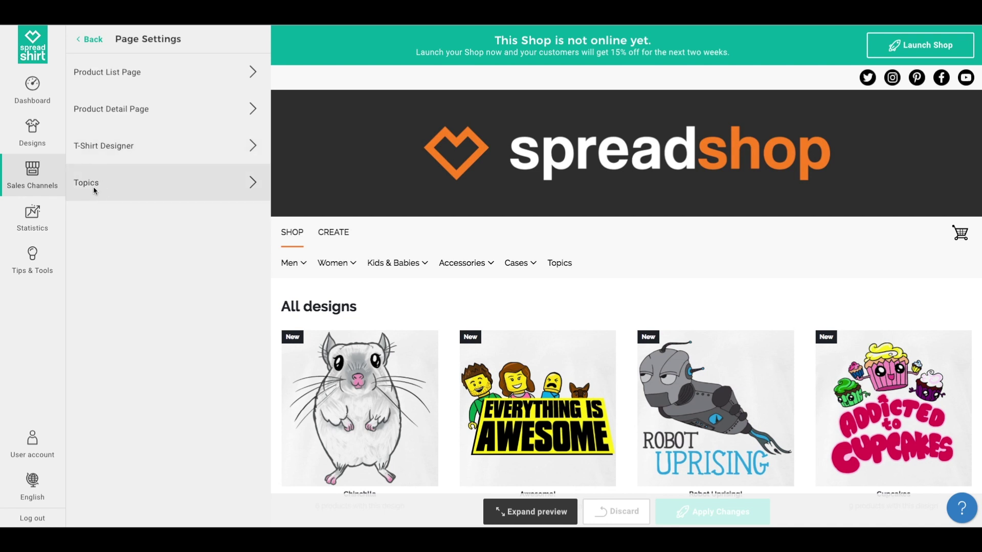
click(115, 193)
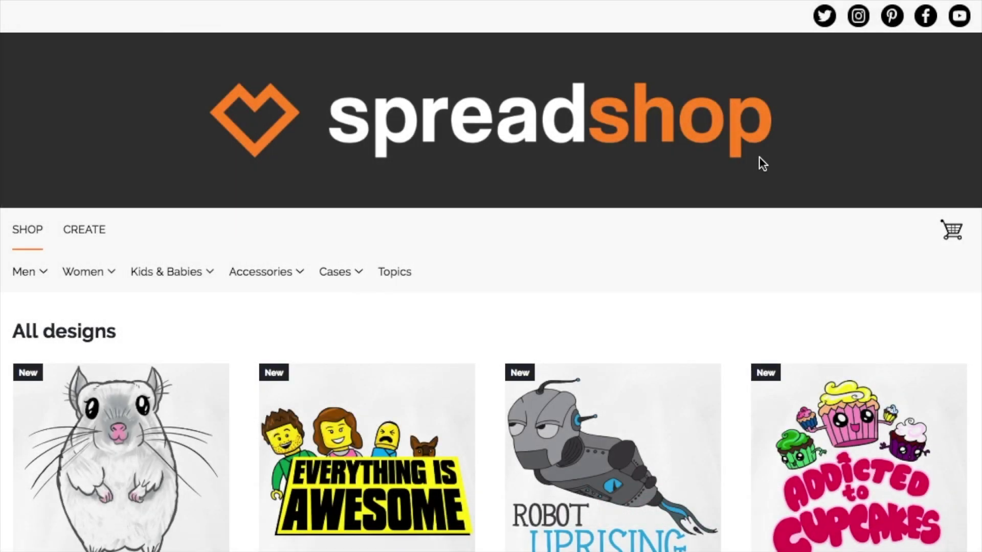
Step: Scroll through the shop's All designs grid and back to the top
scroll(732, 227, down, 4)
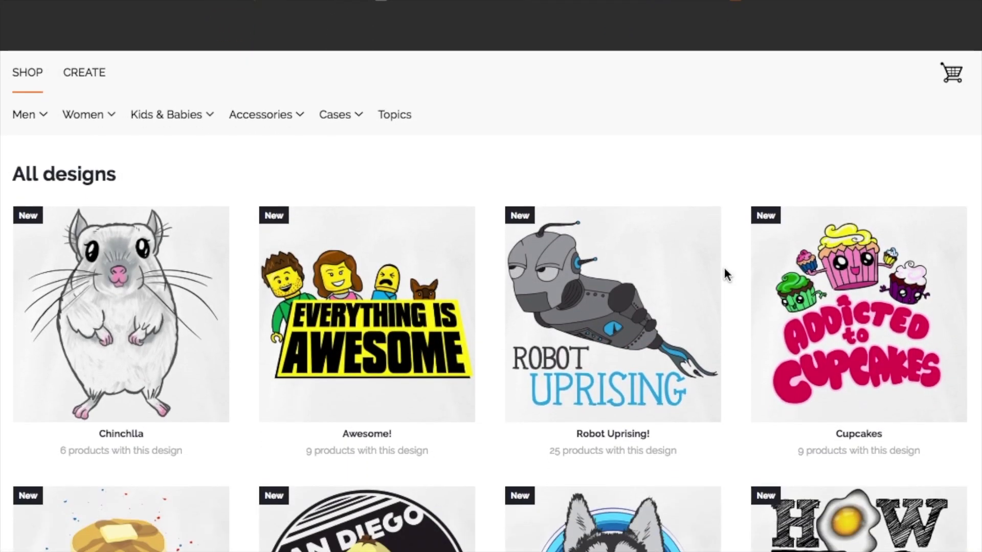
scroll(720, 271, down, 5)
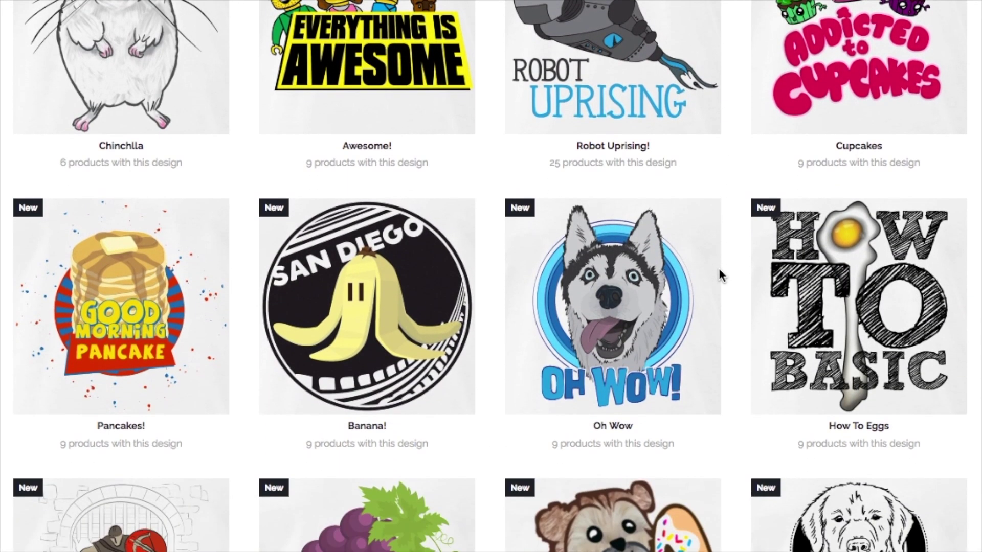
scroll(718, 270, up, 8)
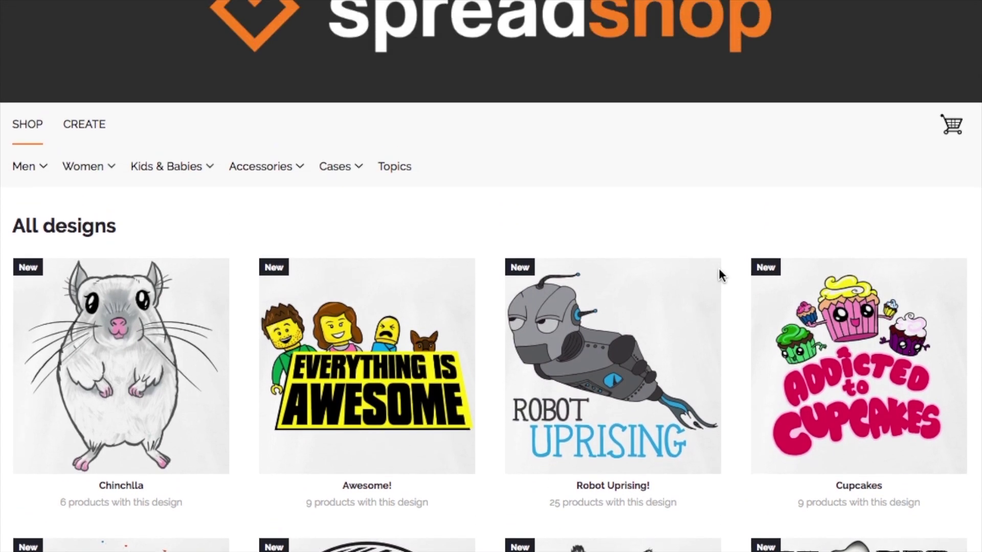
scroll(715, 270, down, 3)
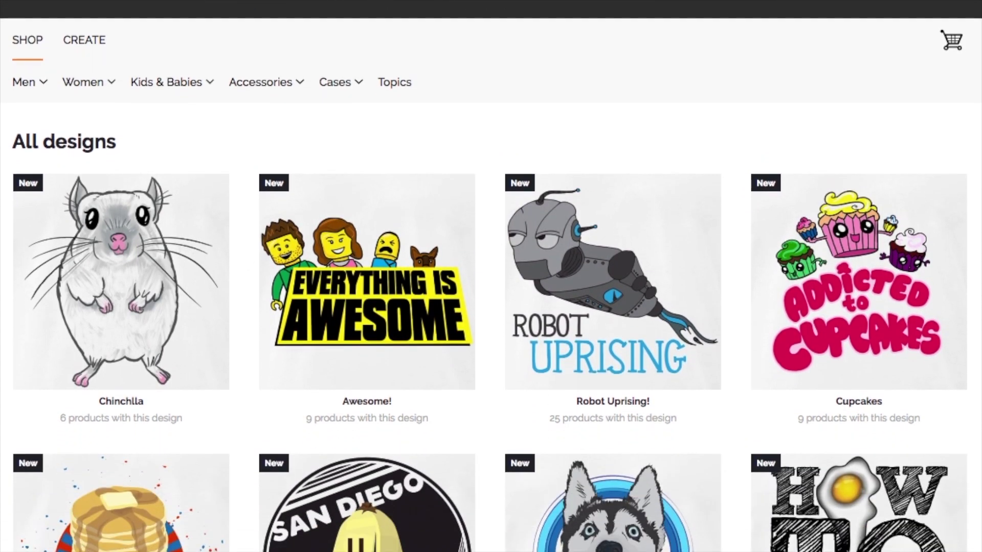
scroll(640, 542, down, 3)
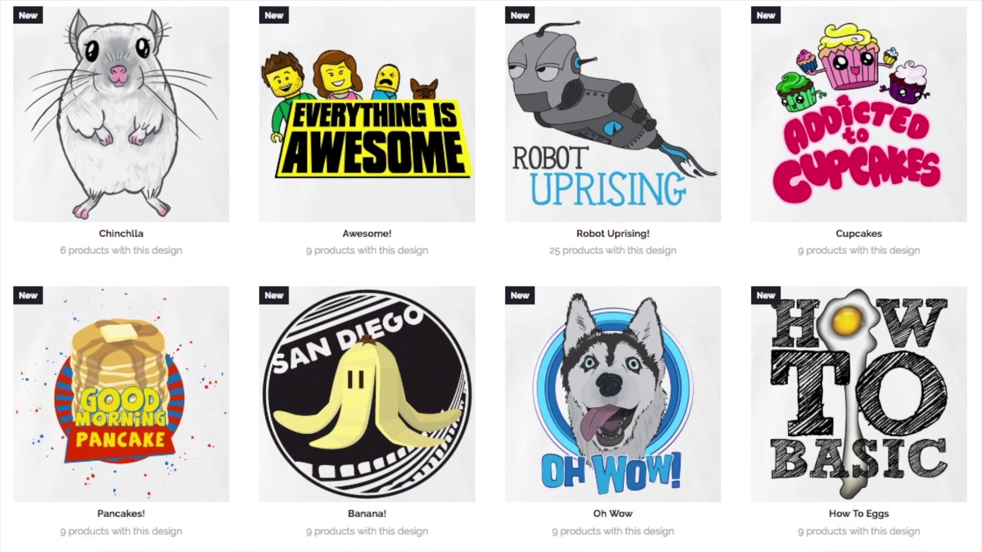
scroll(910, 266, up, 1)
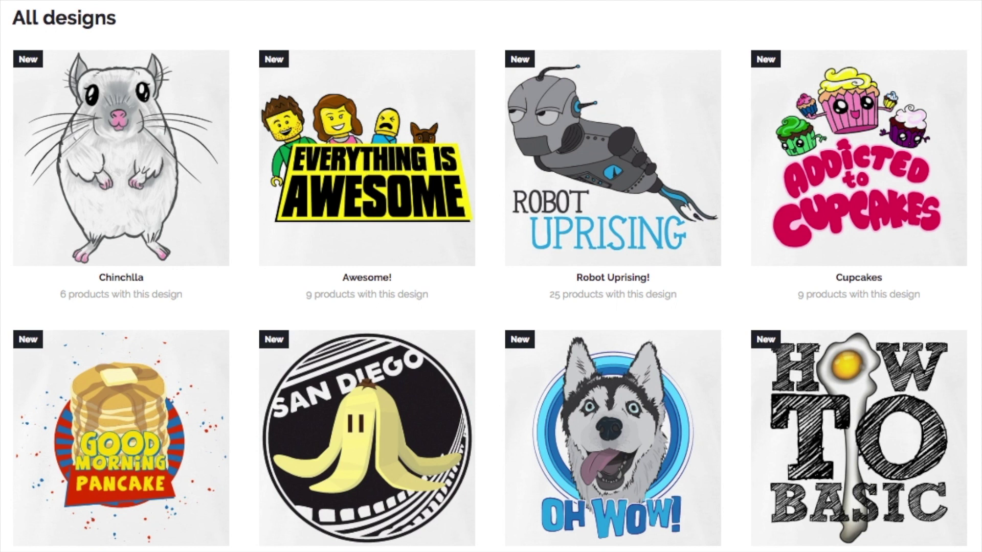
scroll(884, 480, down, 5)
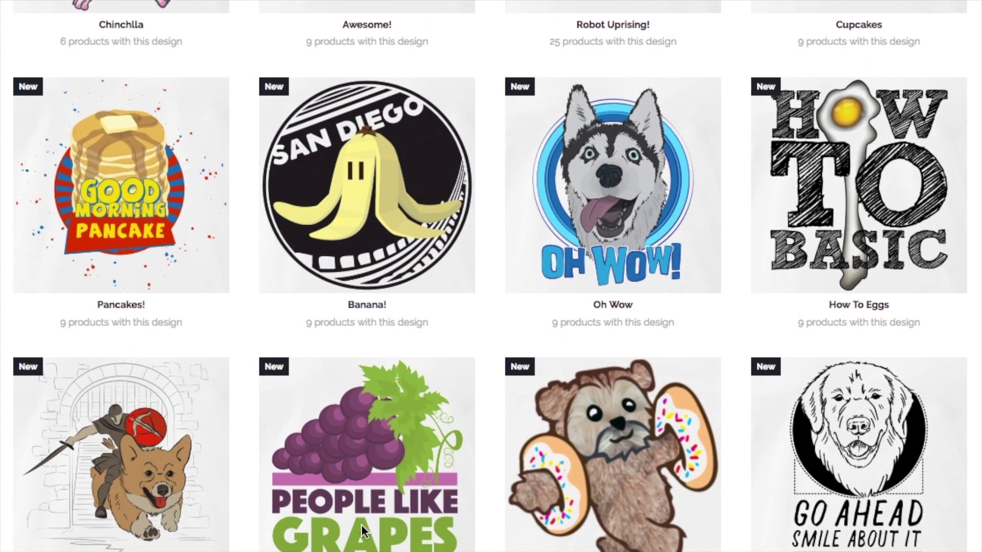
scroll(364, 532, down, 7)
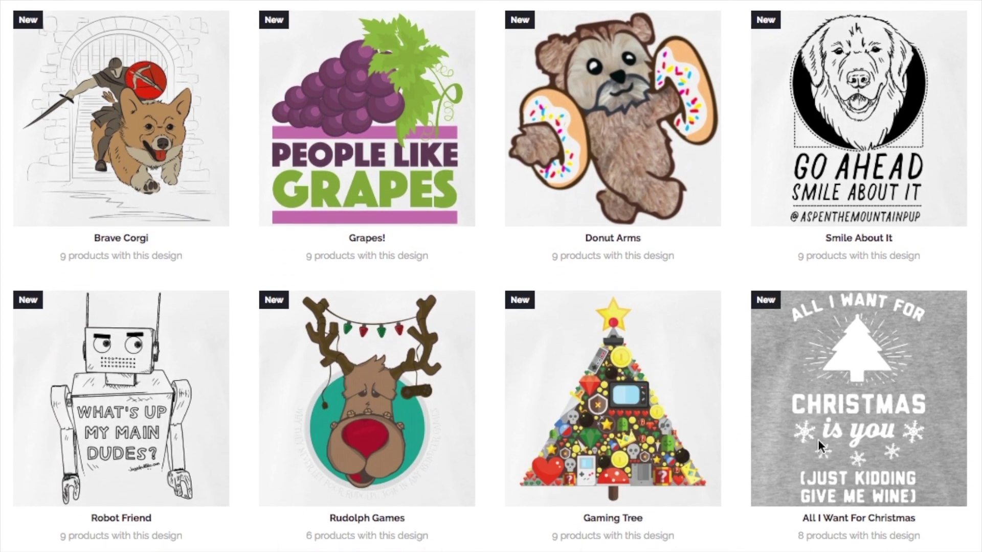
scroll(810, 438, down, 3)
scroll(809, 441, up, 2)
scroll(808, 440, up, 5)
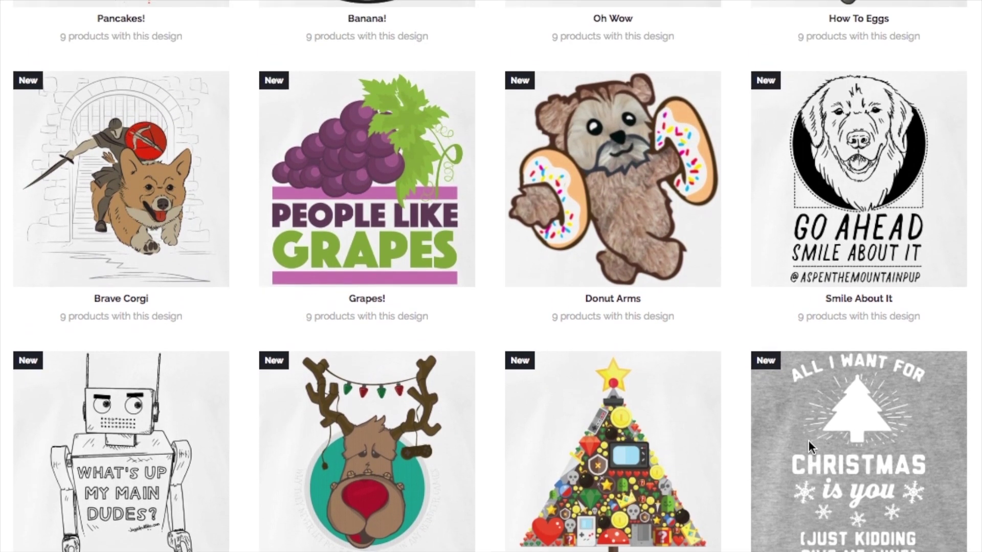
scroll(808, 446, up, 7)
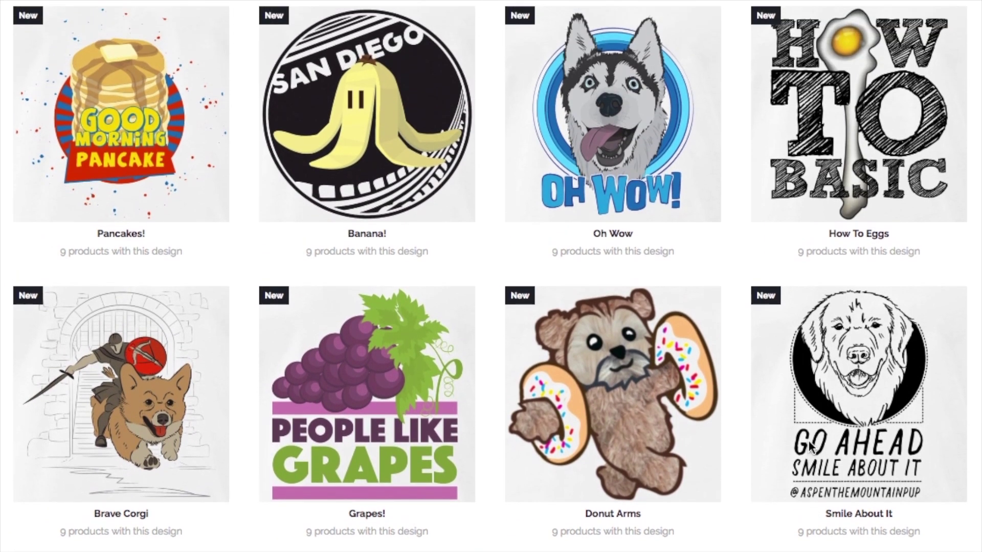
scroll(809, 445, up, 4)
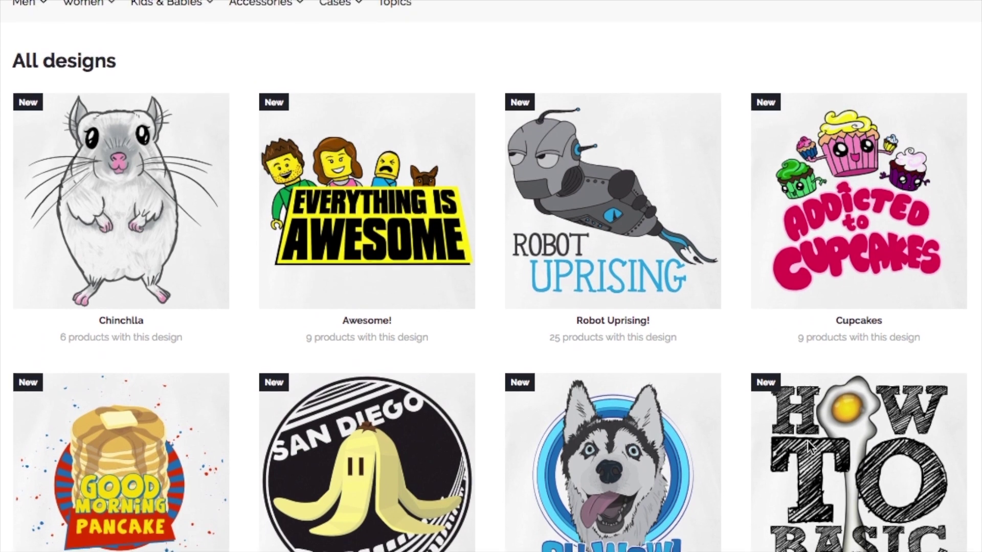
scroll(808, 442, up, 2)
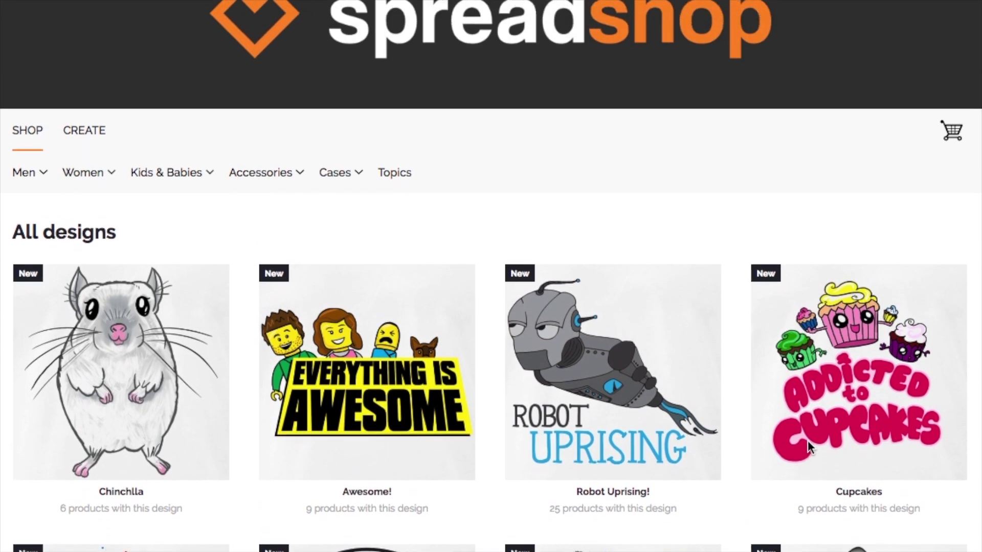
scroll(808, 440, up, 1)
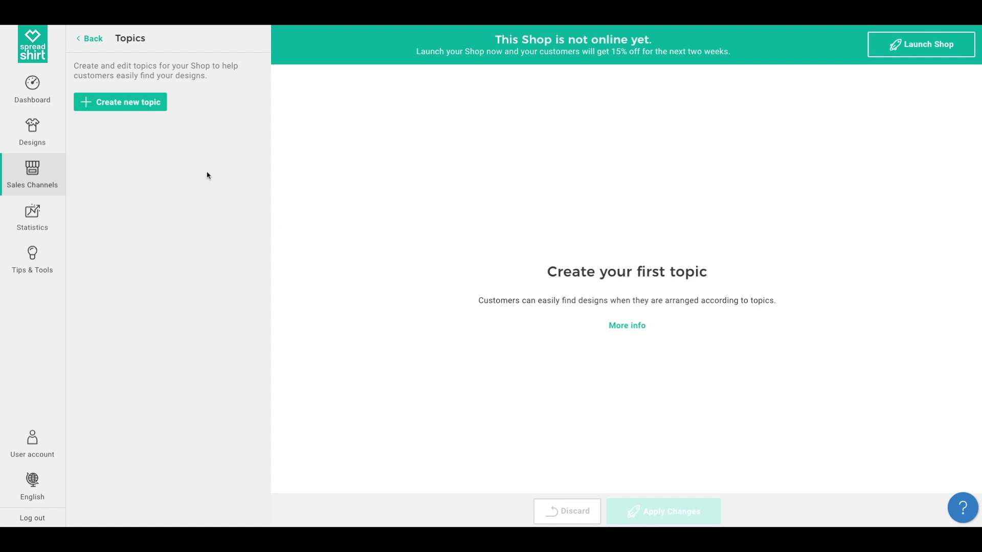
Step: Create a new topic and begin naming it Animals
click(139, 109)
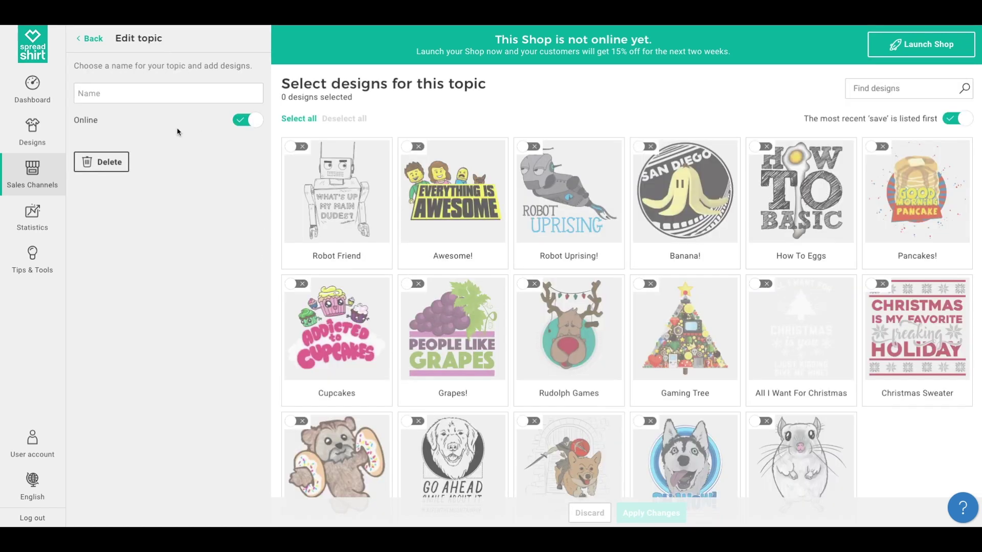
click(165, 96)
text(Animals)
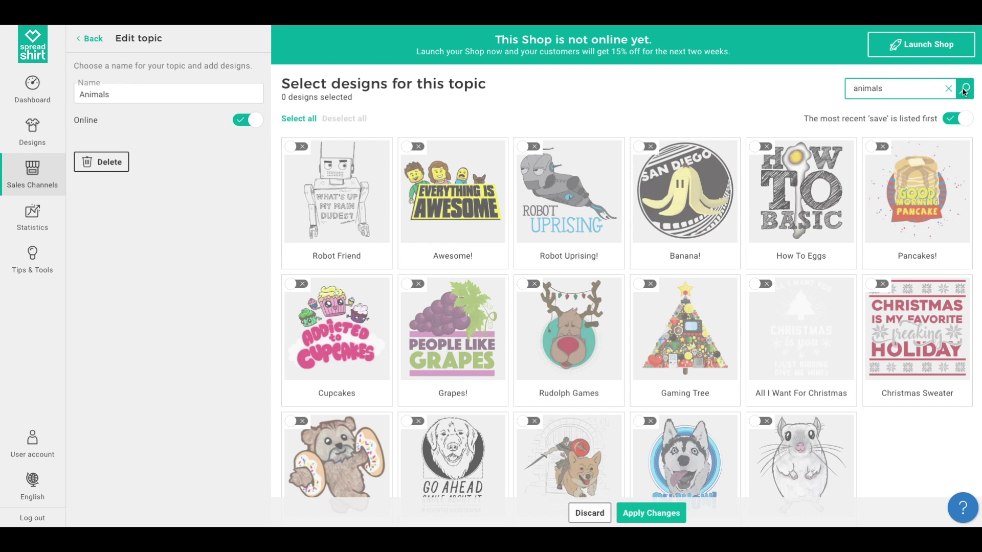
Step: Search designs for 'animals', add Smile About It, and list the most recent saves first
click(964, 90)
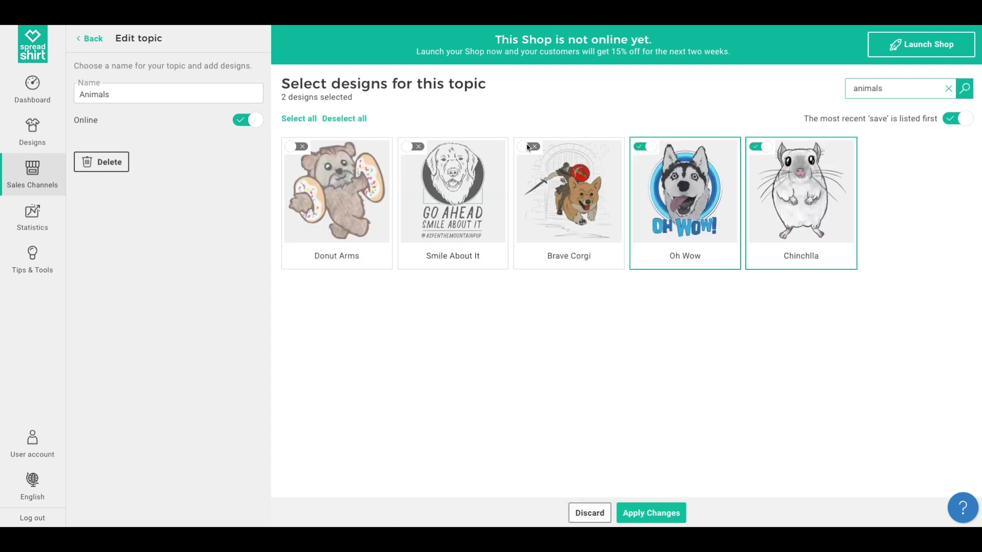
click(409, 148)
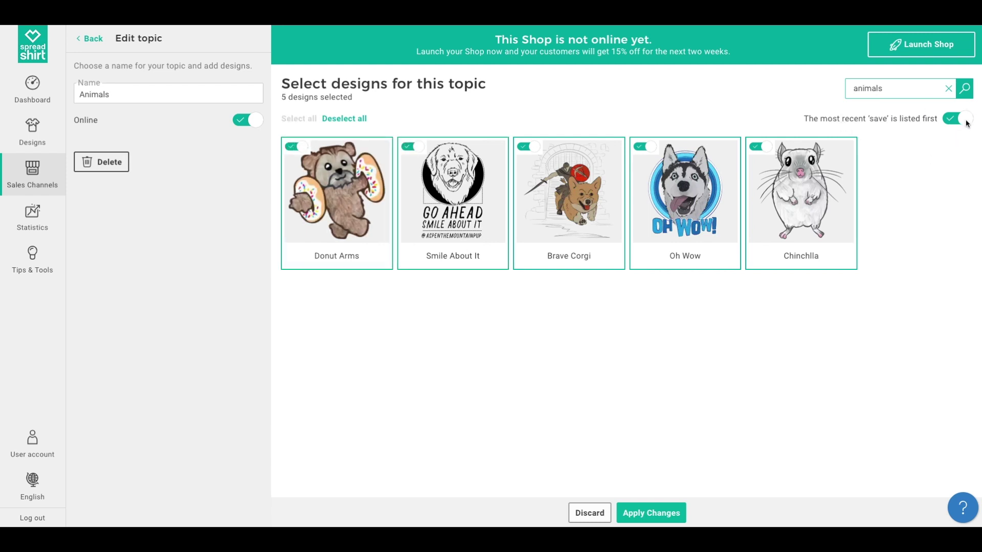
click(949, 118)
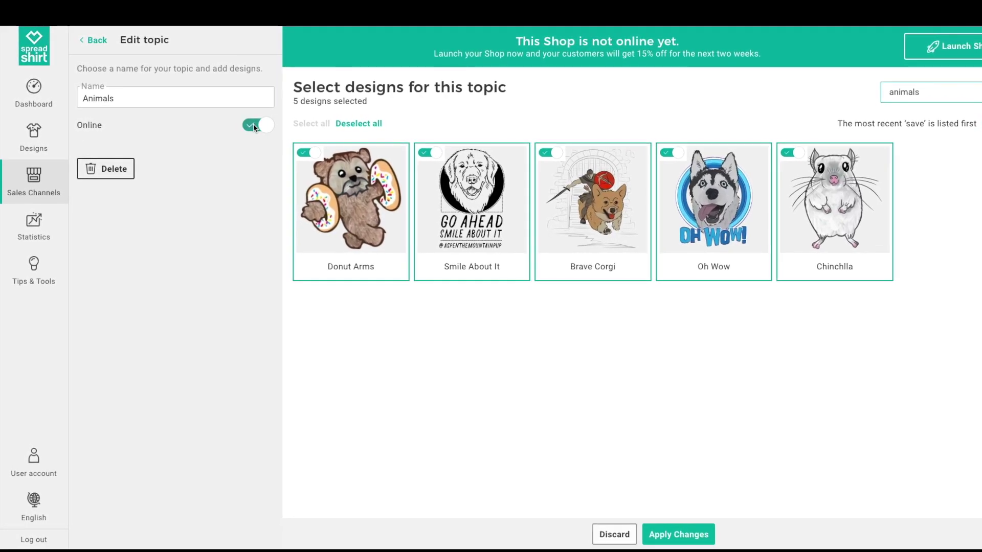
click(266, 126)
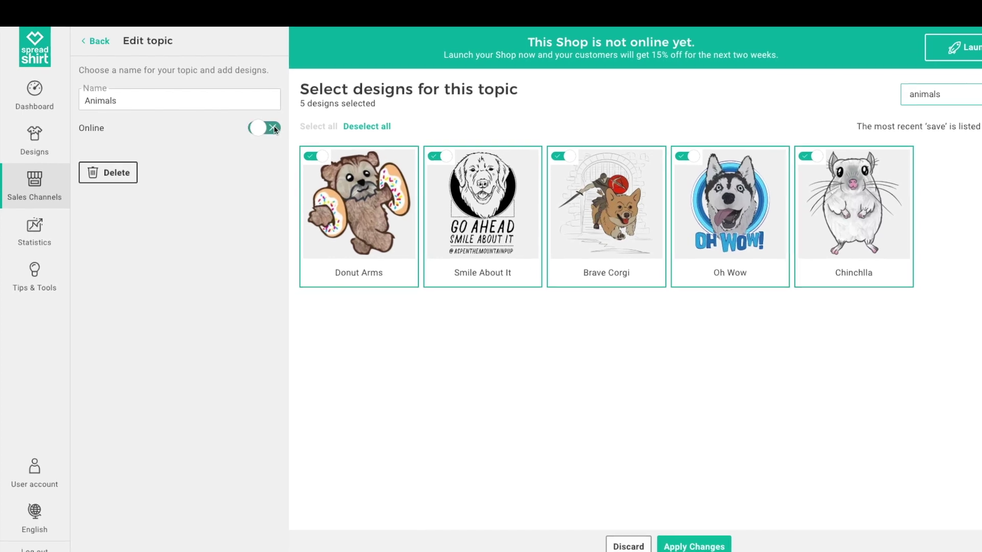
click(270, 128)
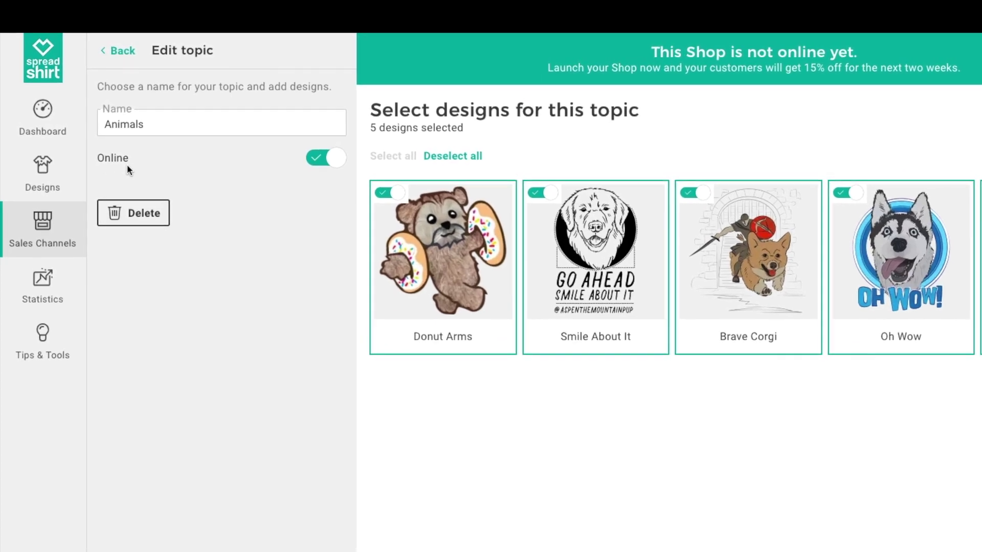
click(335, 158)
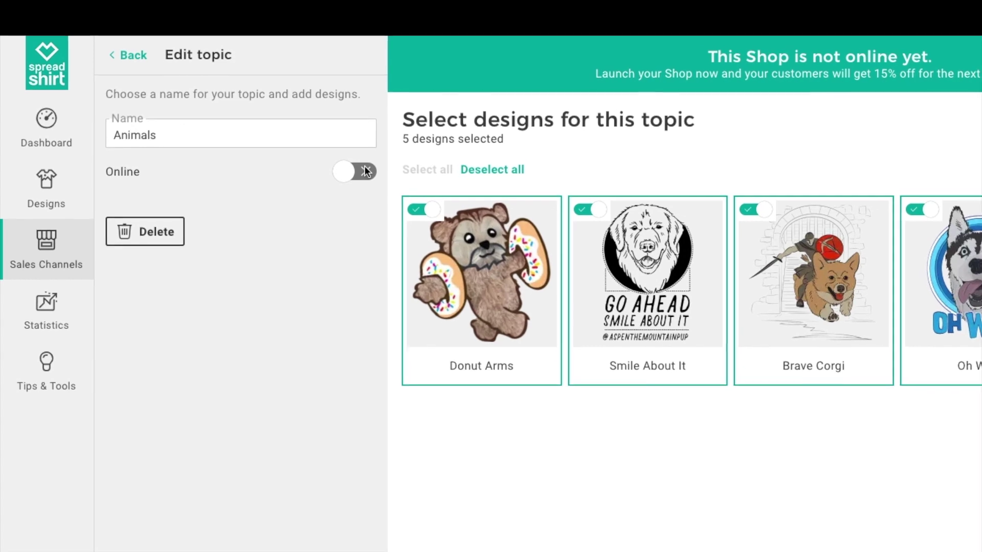
click(363, 180)
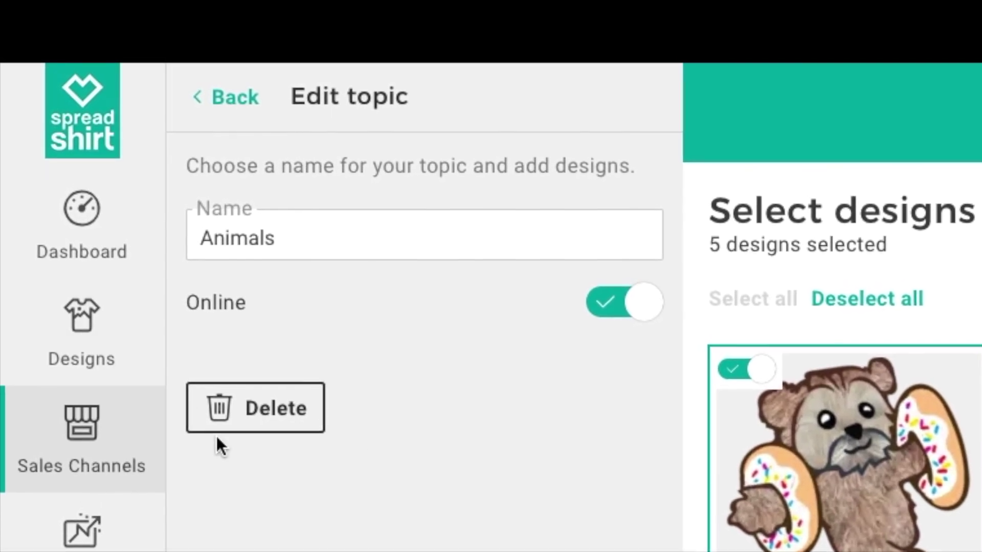
Step: Start deleting the Animals topic, then cancel to keep it
click(249, 434)
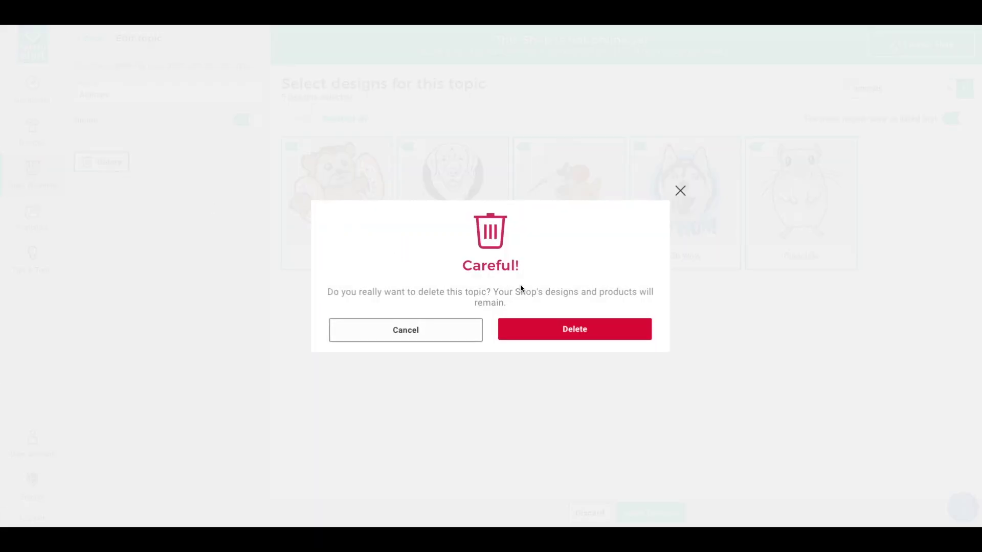
click(449, 330)
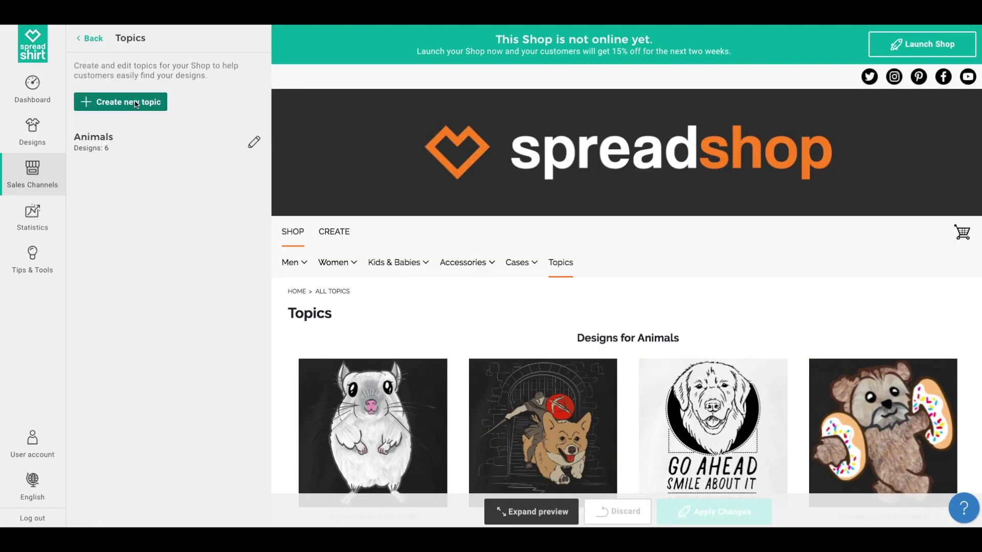
Step: Create a Funny Cartoons topic and select all matching cartoon designs
click(136, 101)
text(Funny Cartoons)
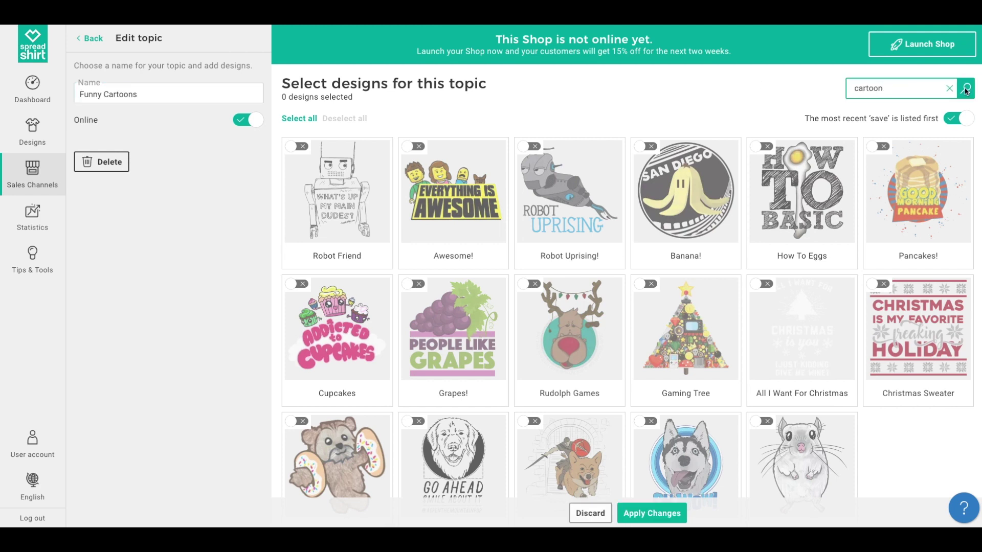
click(299, 118)
click(652, 513)
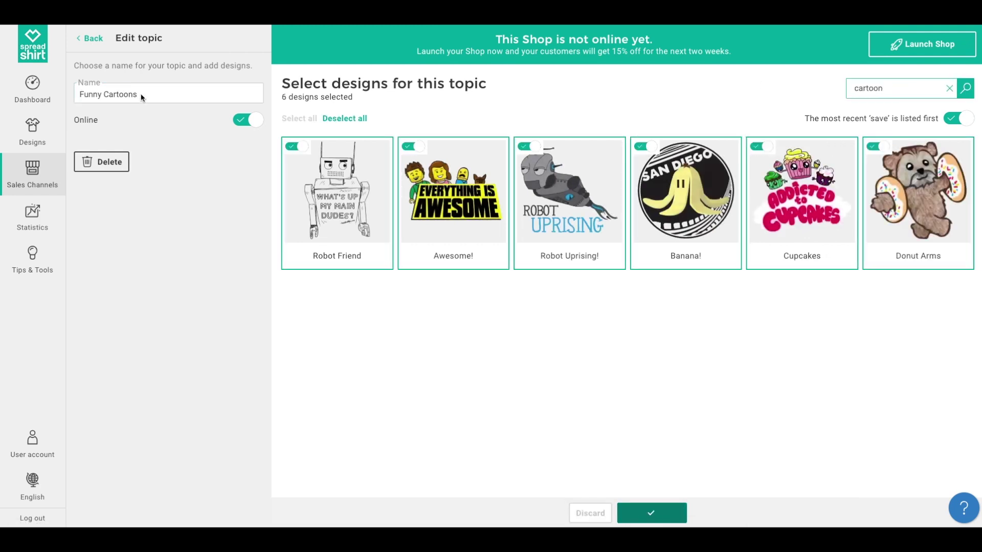
Step: Create the Christmas and Food topics and save the Food topic
click(139, 100)
text(Christmas)
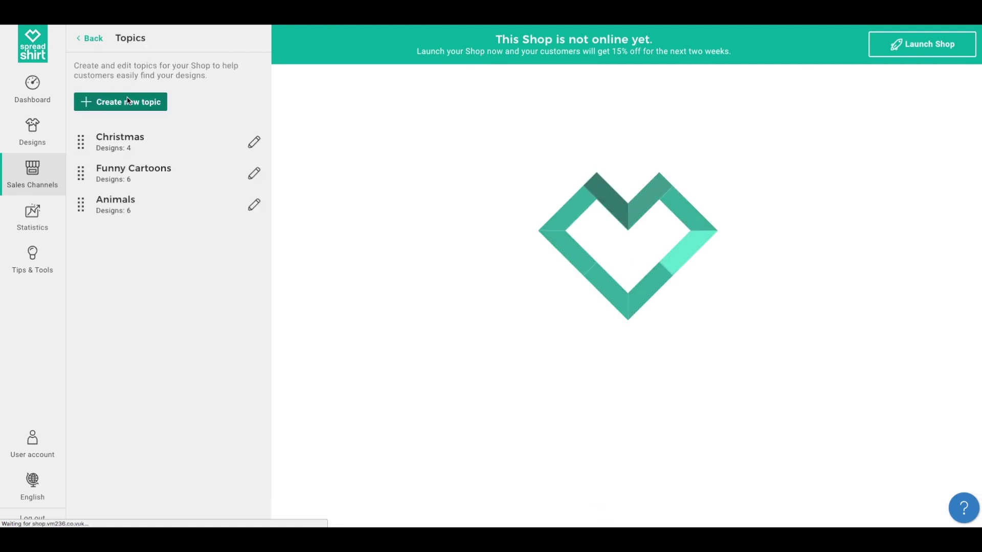
click(139, 99)
text(Food)
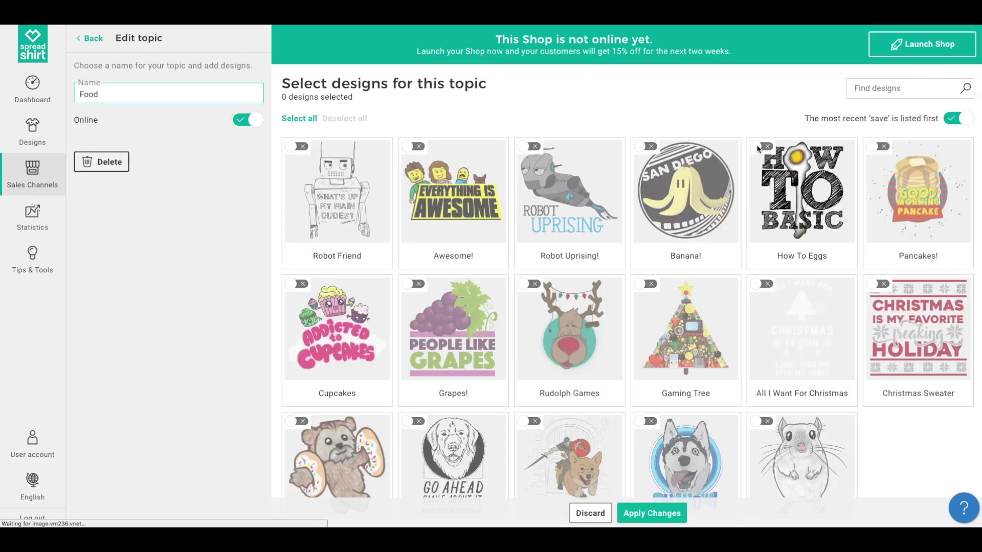
click(671, 522)
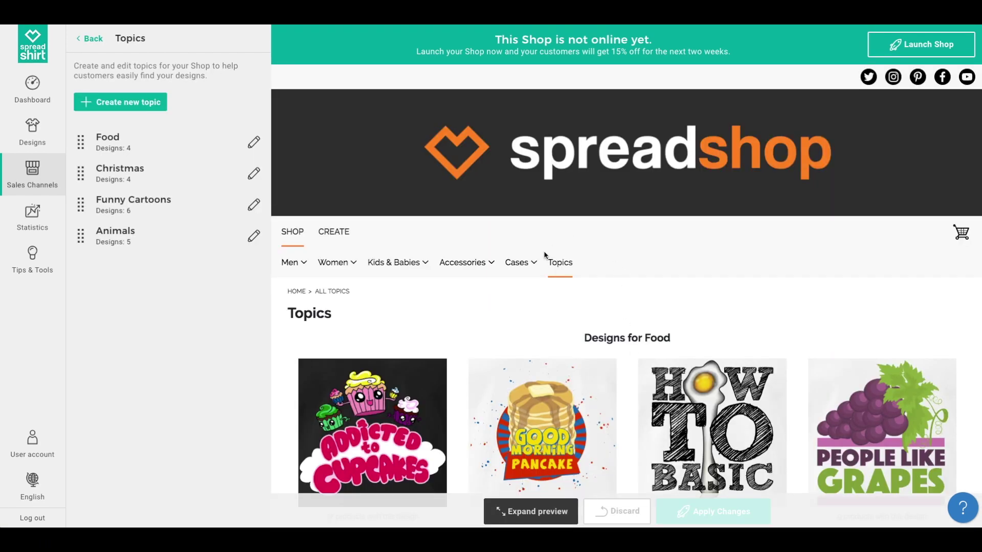
Step: Scroll the shop preview and open the full Food topic page
scroll(583, 385, down, 2)
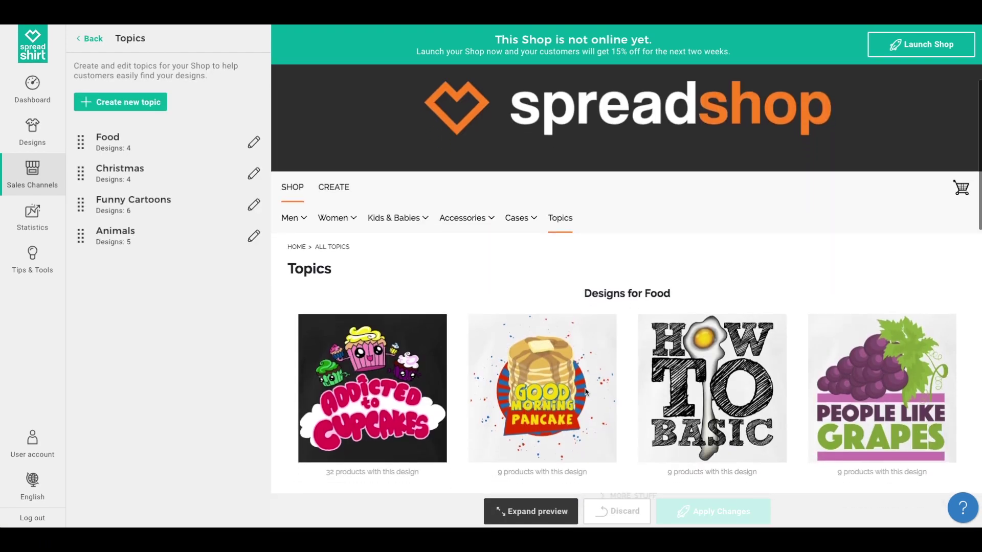
scroll(585, 392, down, 3)
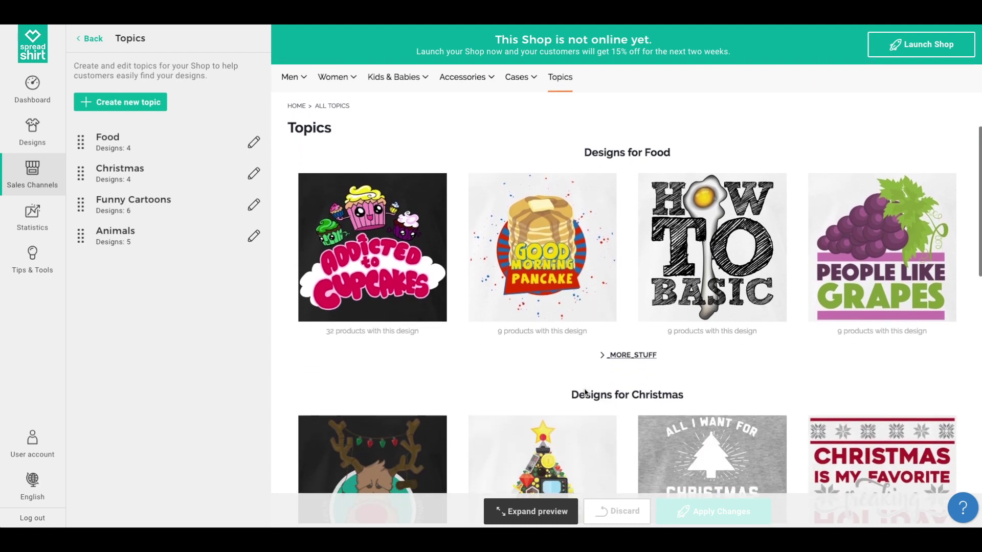
scroll(585, 392, down, 3)
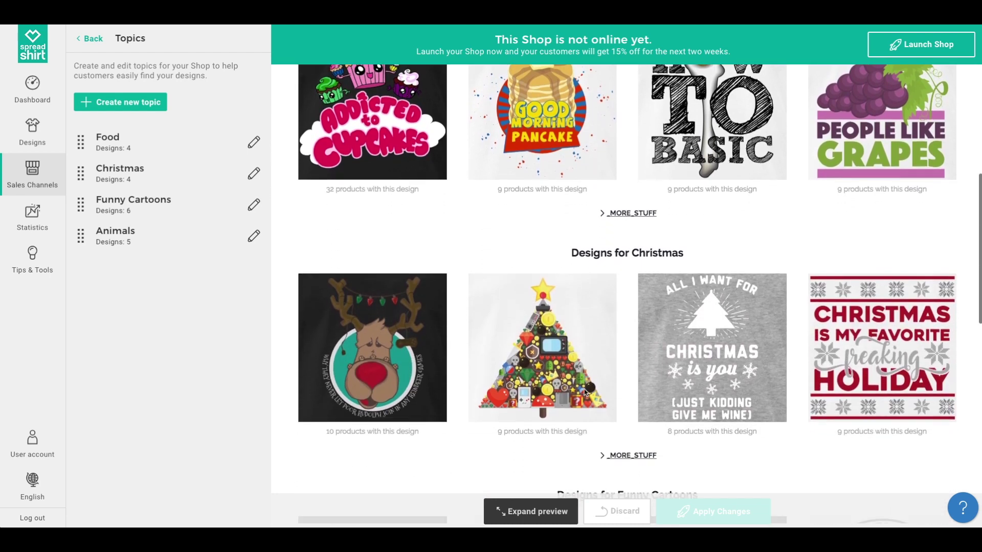
scroll(586, 393, down, 1)
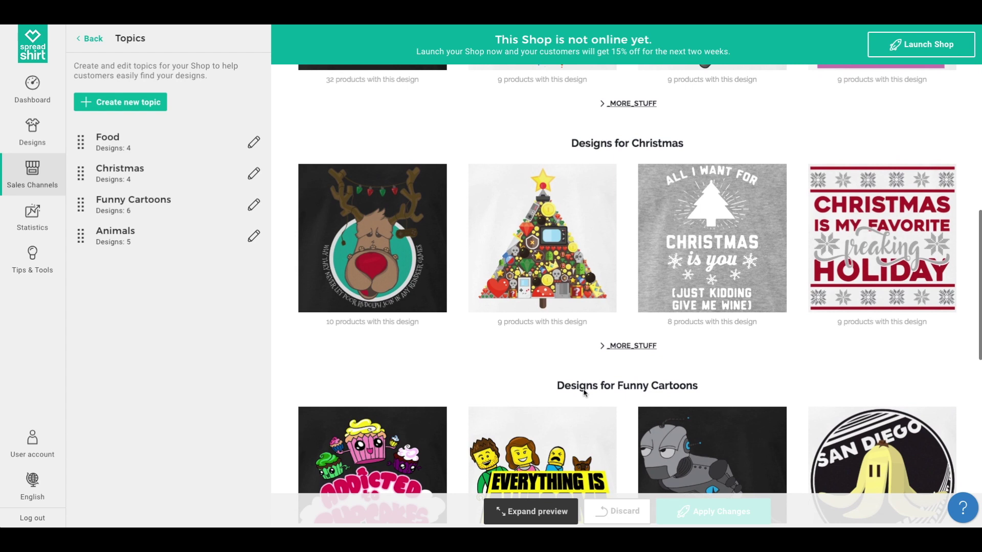
scroll(586, 392, up, 6)
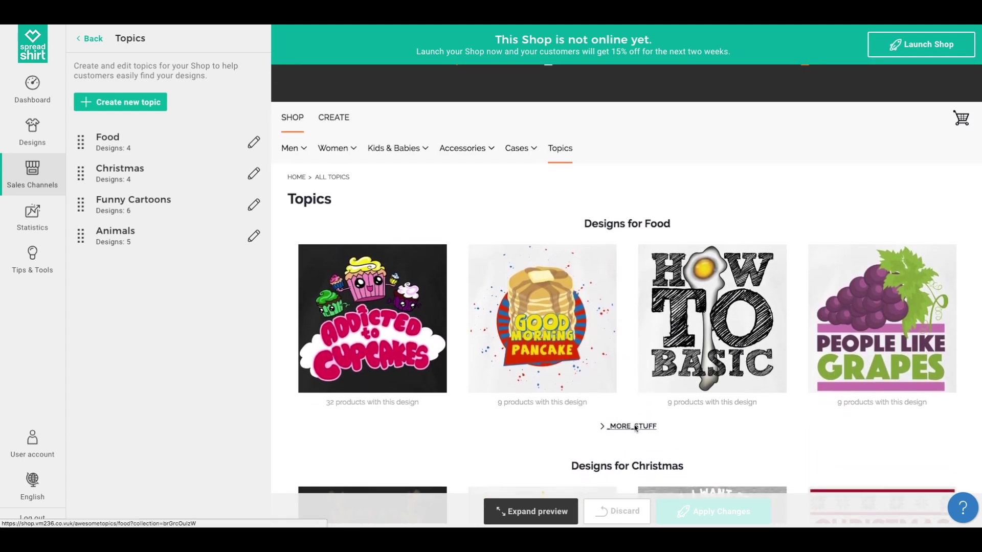
click(634, 426)
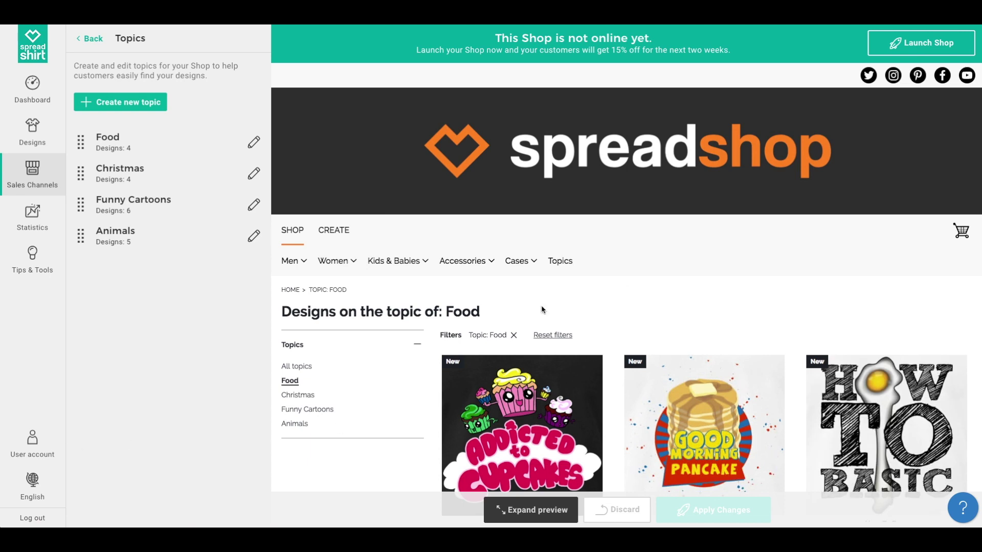
scroll(716, 394, down, 5)
scroll(717, 393, up, 2)
scroll(717, 391, up, 2)
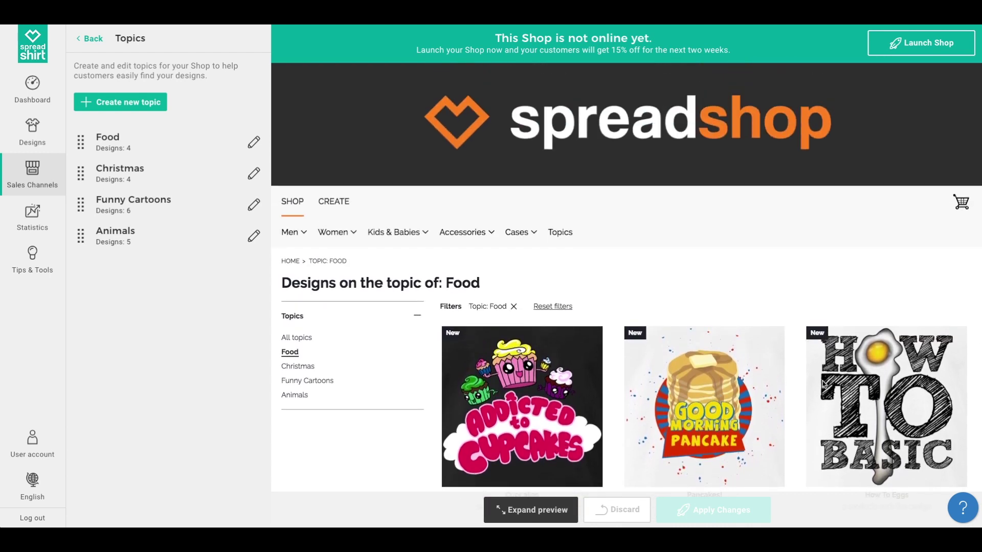
Step: Return to the preview's Topics page and scroll through its topic sections
click(562, 233)
scroll(588, 287, down, 7)
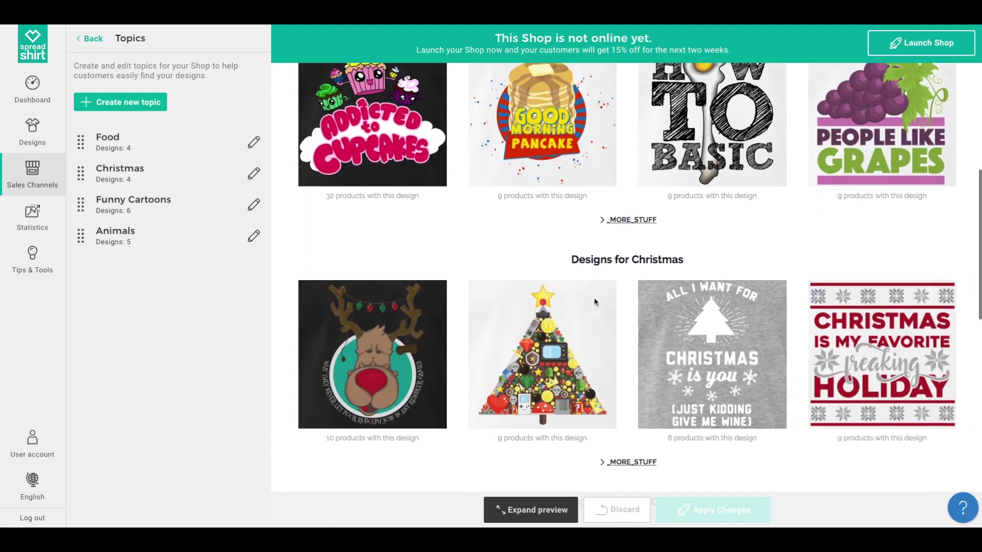
scroll(593, 302, up, 8)
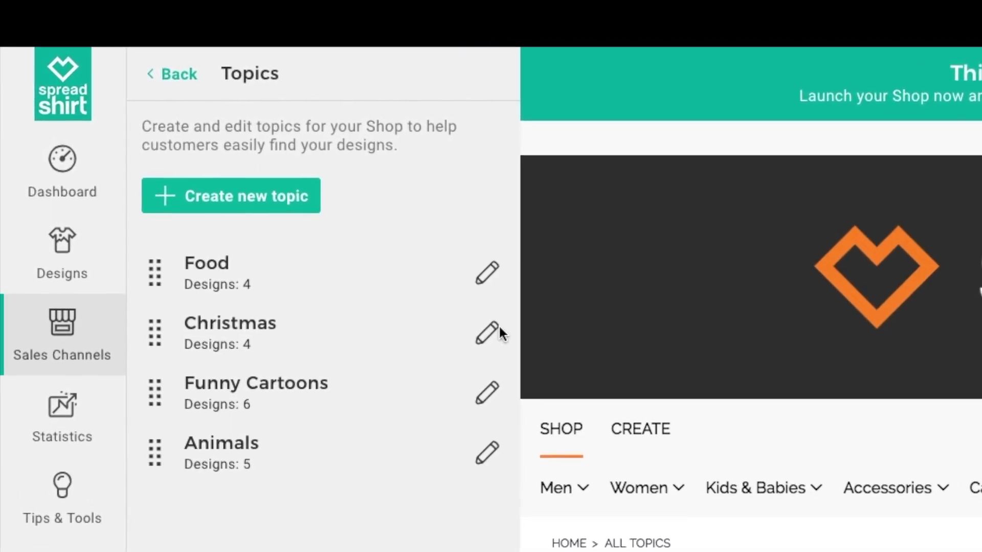
Step: Switch the Christmas topic offline and apply the change so it is hidden
click(495, 336)
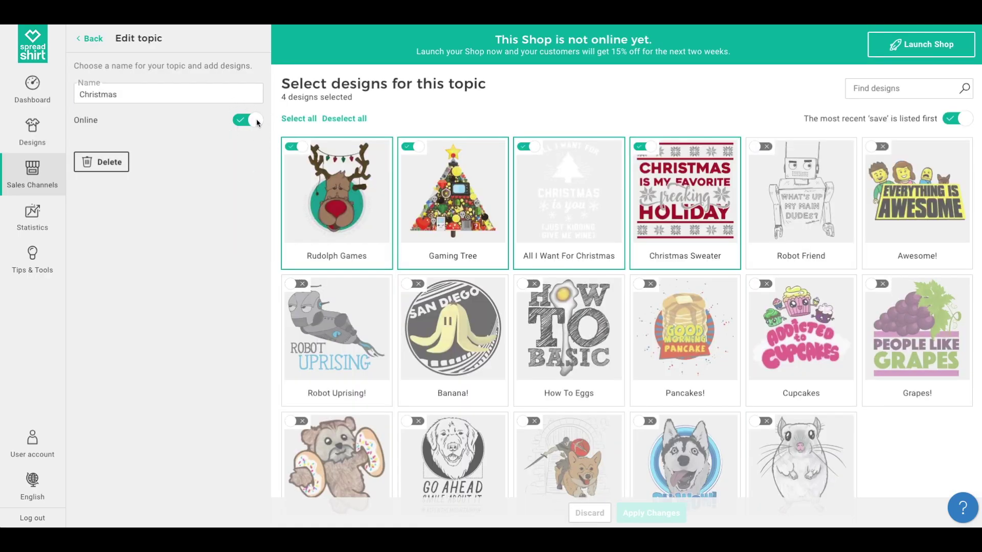
click(257, 120)
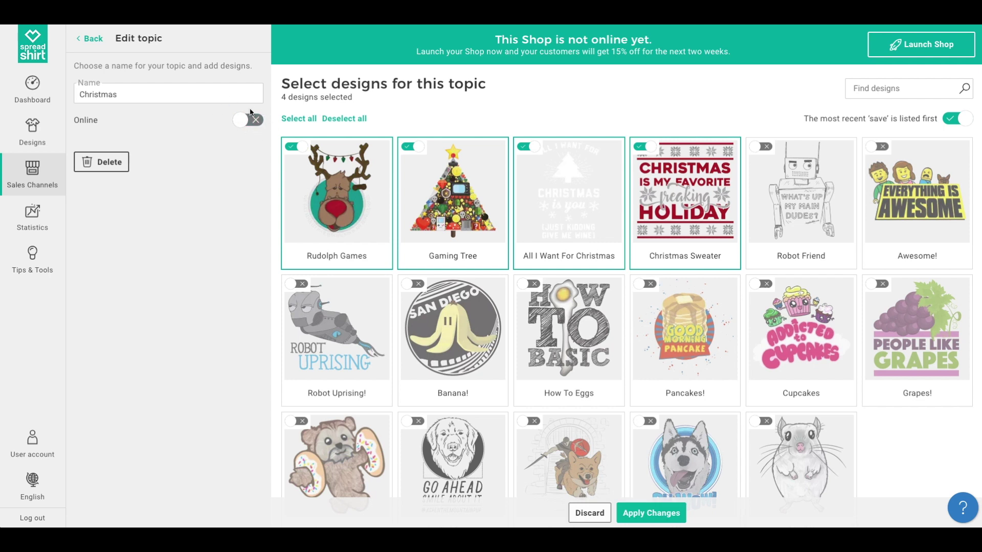
click(94, 40)
click(520, 310)
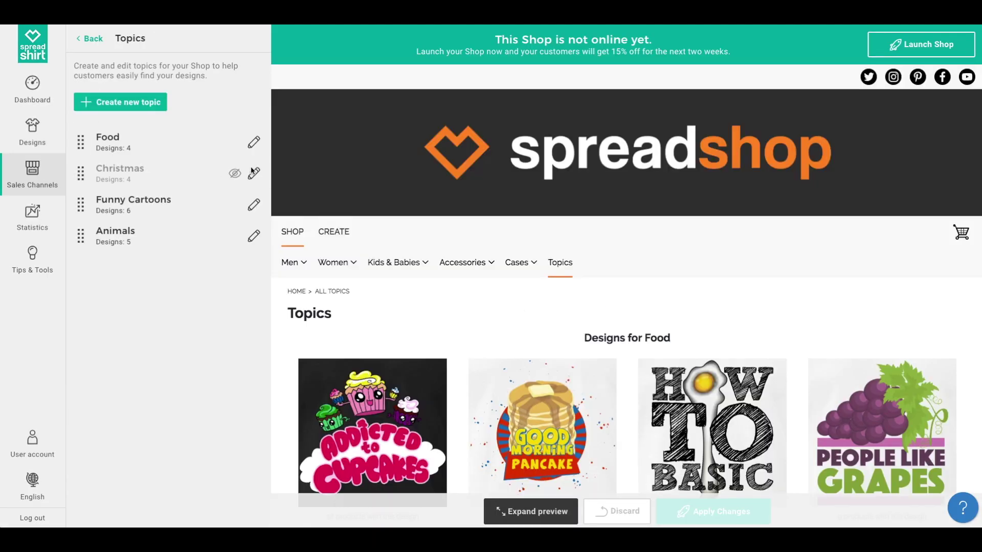
Step: Move Funny Cartoons, then Animals, to the top, giving Animals, Funny Cartoons, Food, Christmas, and apply
scroll(410, 238, down, 15)
scroll(409, 238, up, 13)
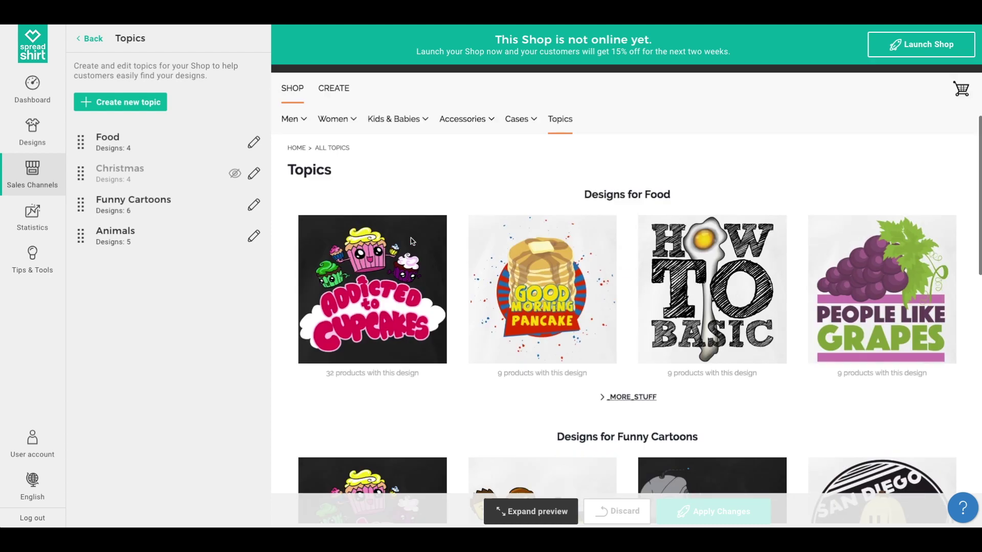
drag(81, 204, 82, 142)
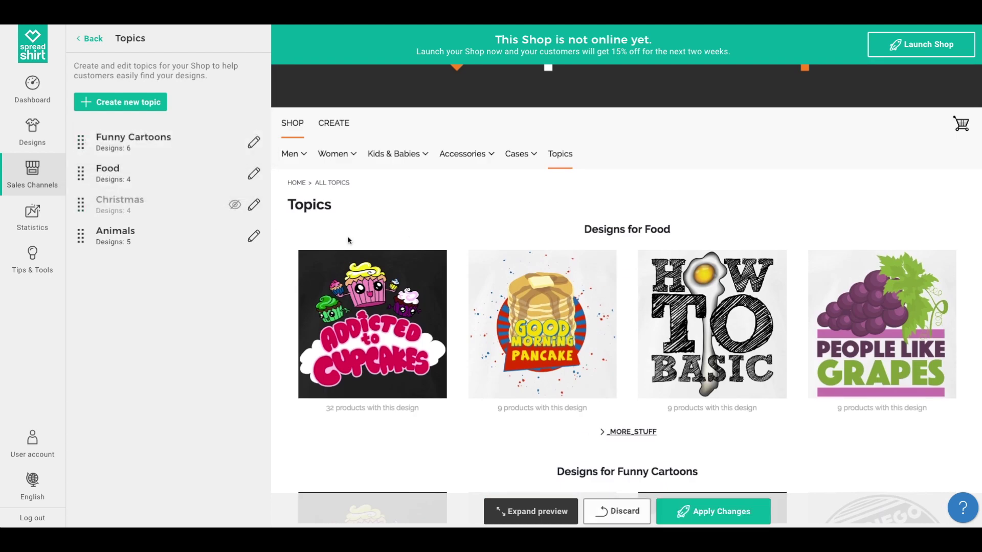
drag(81, 236, 82, 155)
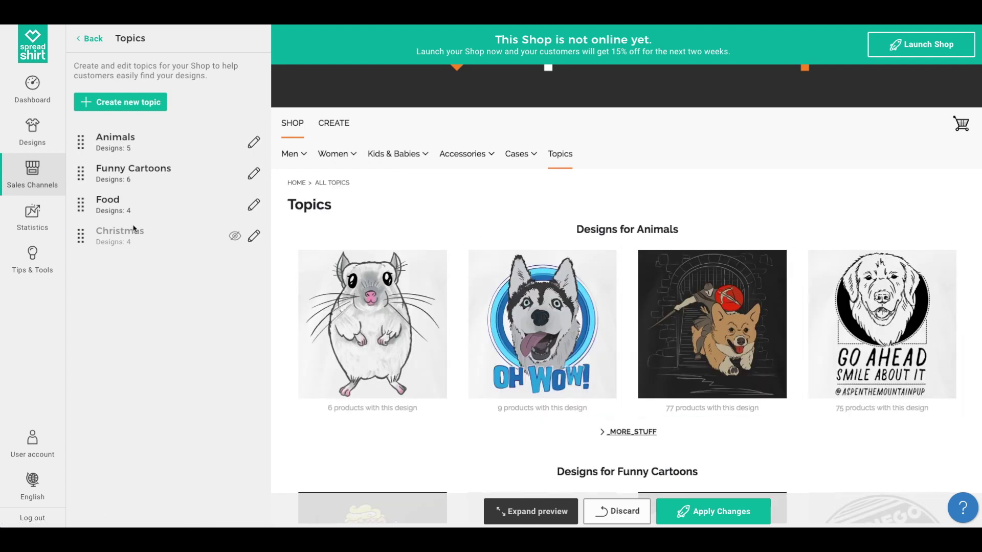
click(725, 515)
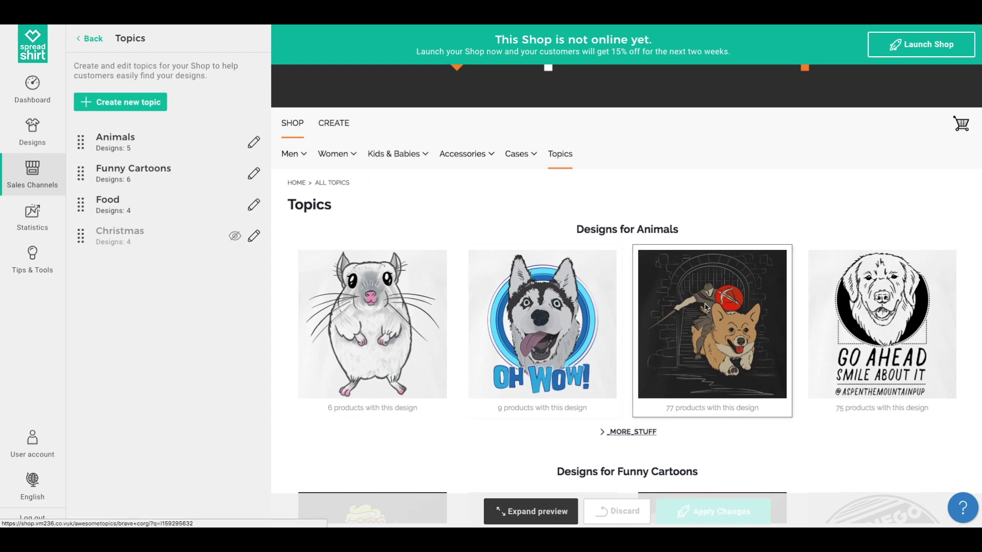
Step: Arrange Product List designs: Addicted to Cupcakes fourth, Good Morning Pancake fifth, donut bear one earlier; apply
click(88, 39)
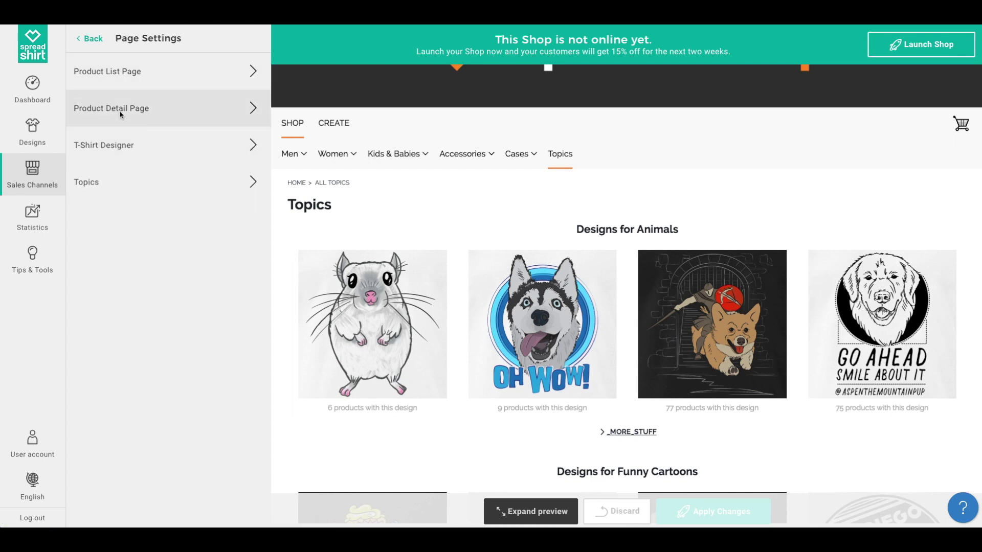
click(127, 78)
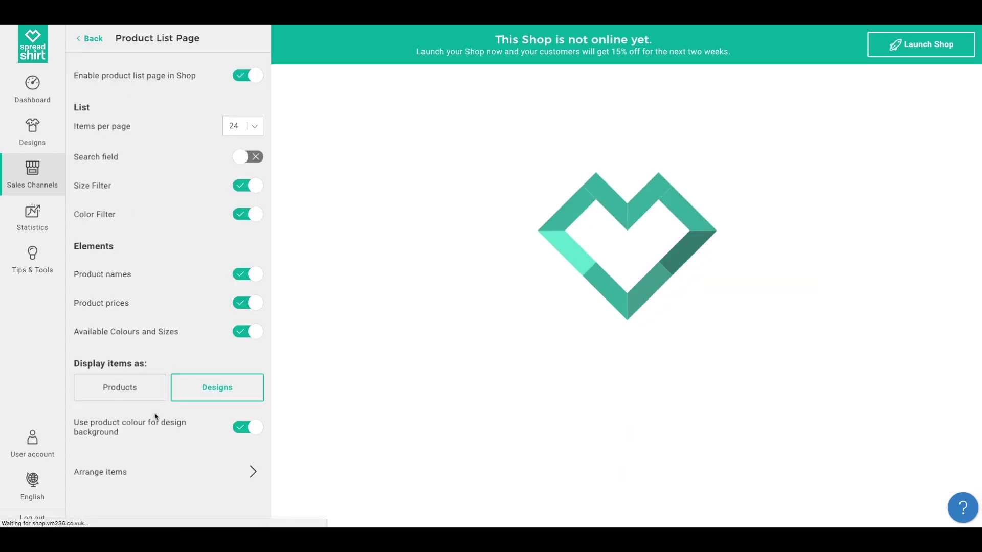
click(183, 475)
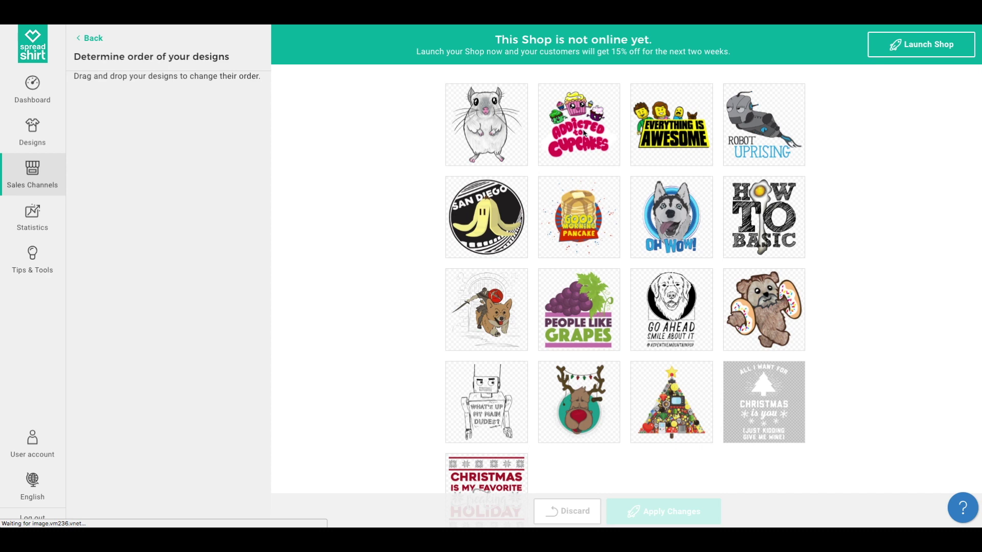
drag(585, 133, 772, 177)
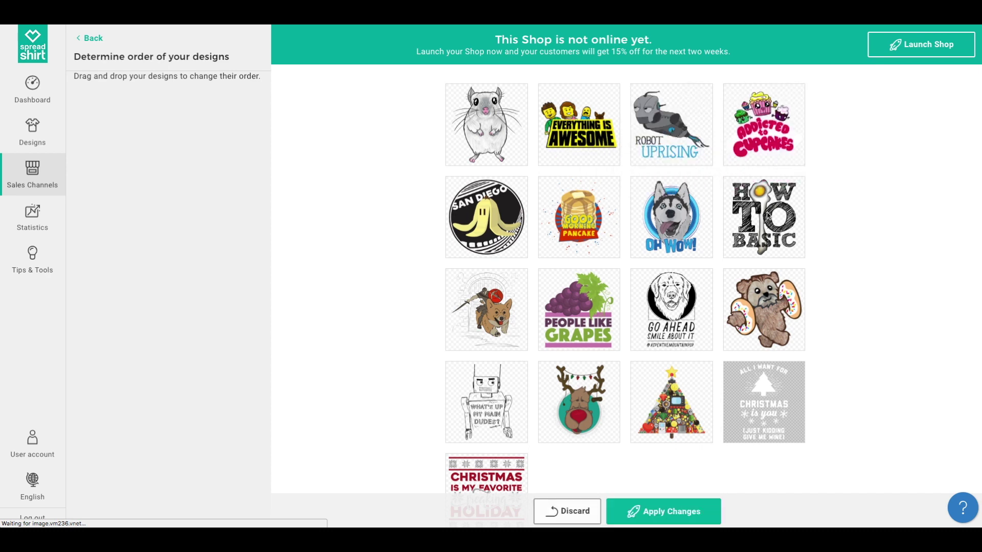
drag(762, 311, 665, 307)
drag(587, 227, 451, 218)
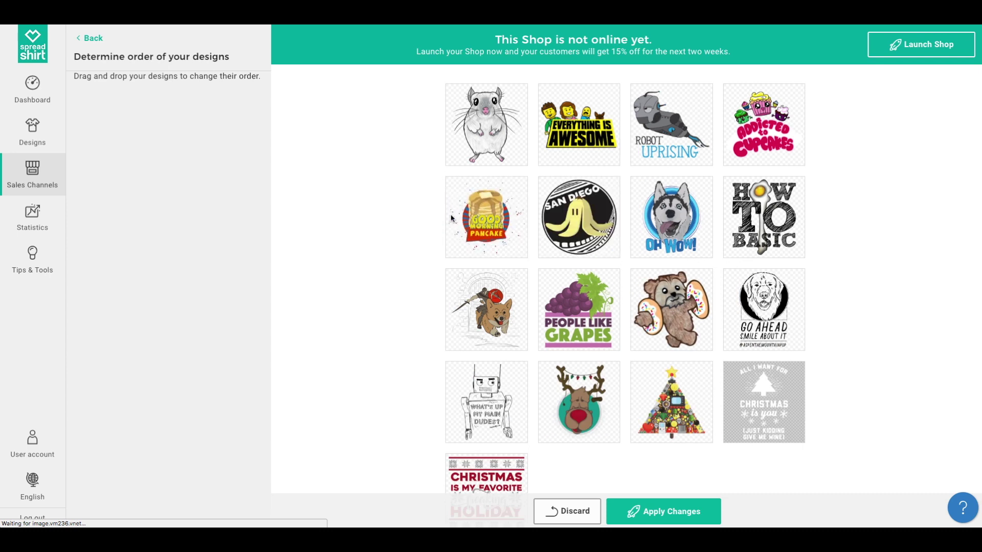
click(666, 521)
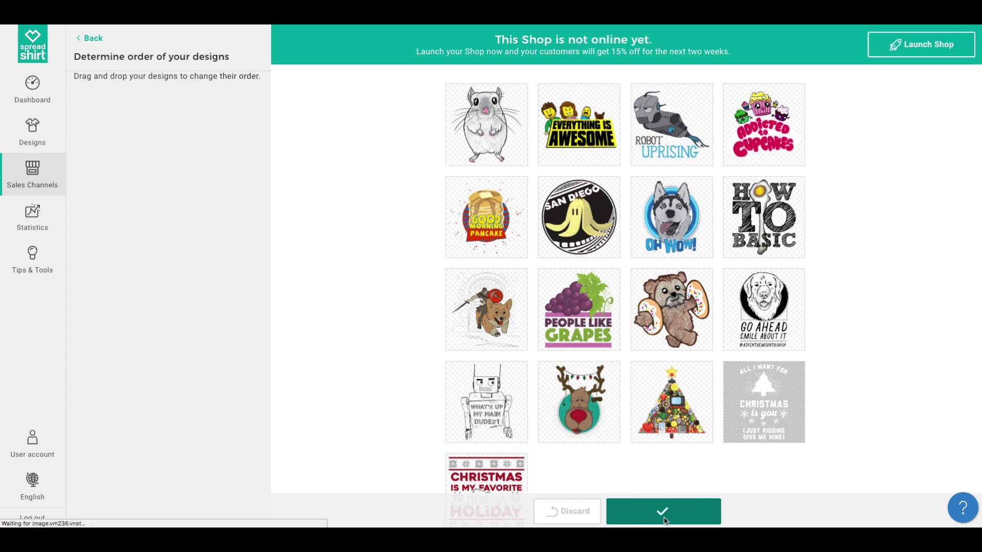
click(90, 38)
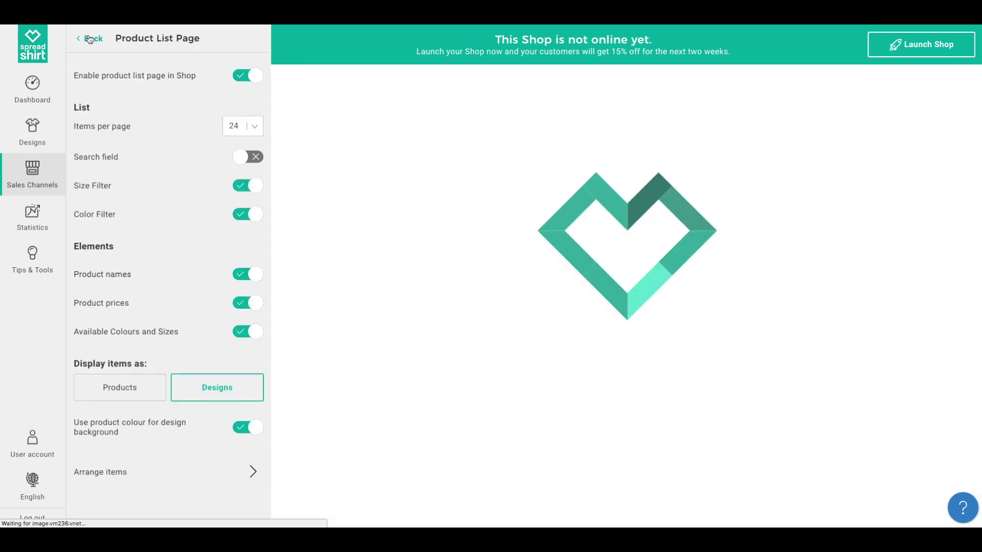
click(90, 39)
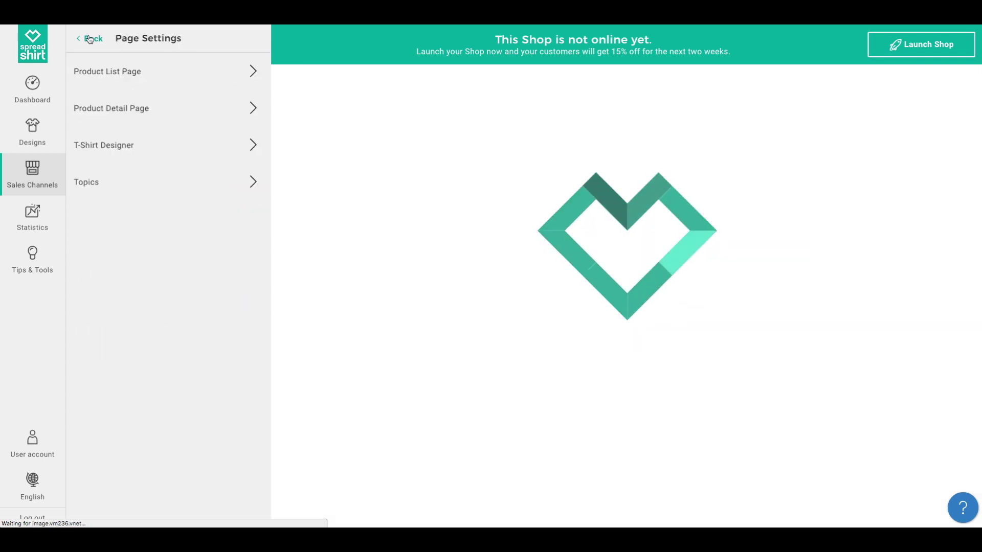
Step: Review the topic order in the Topics page settings
click(147, 179)
scroll(596, 398, down, 9)
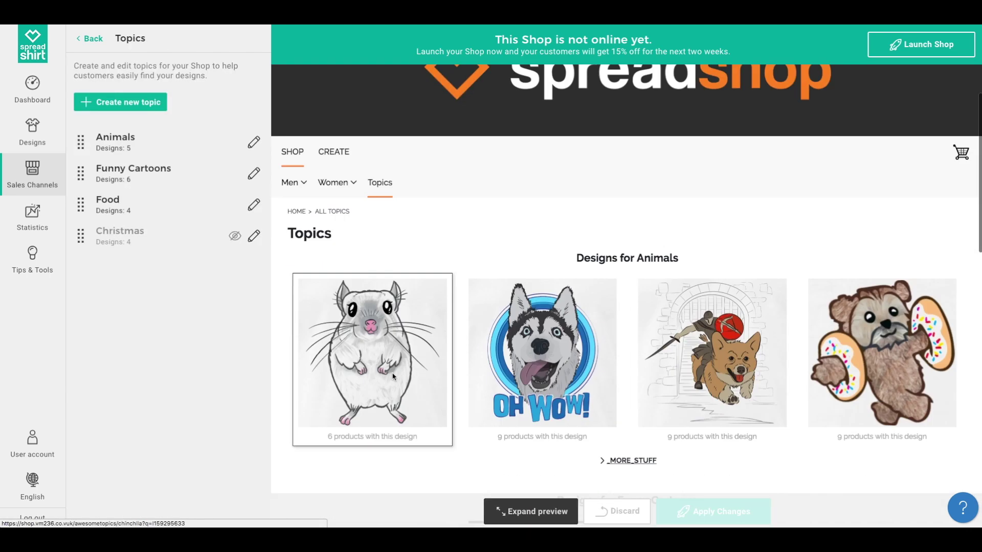
scroll(810, 388, down, 2)
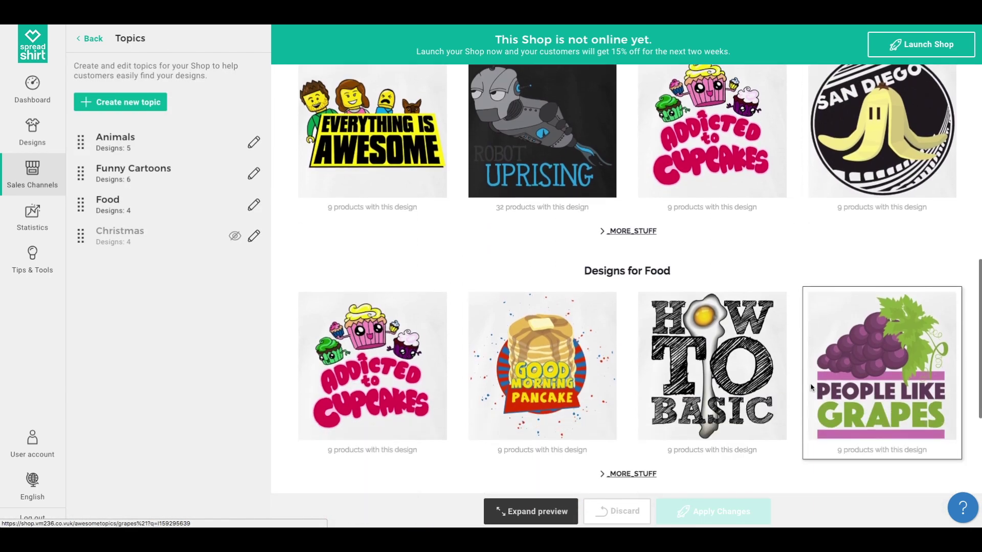
scroll(810, 388, up, 10)
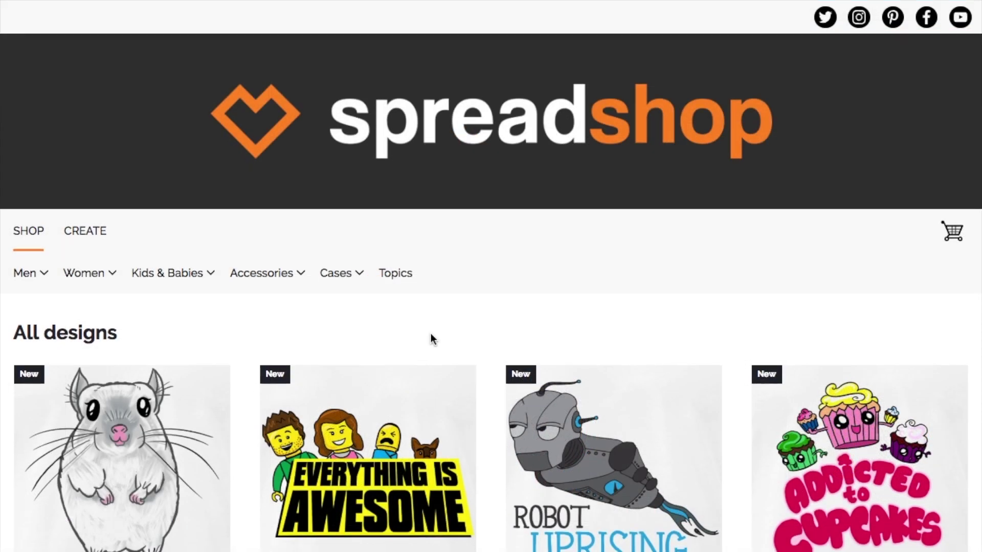
Step: View the live shop's Topics page showing Animals, Funny Cartoons and Food in order
click(403, 276)
scroll(522, 261, down, 2)
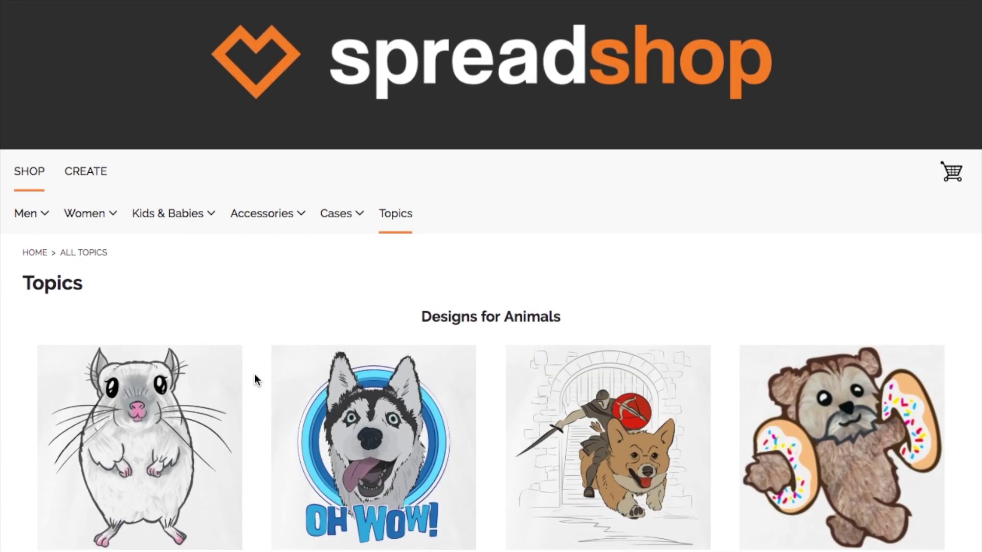
scroll(544, 335, down, 5)
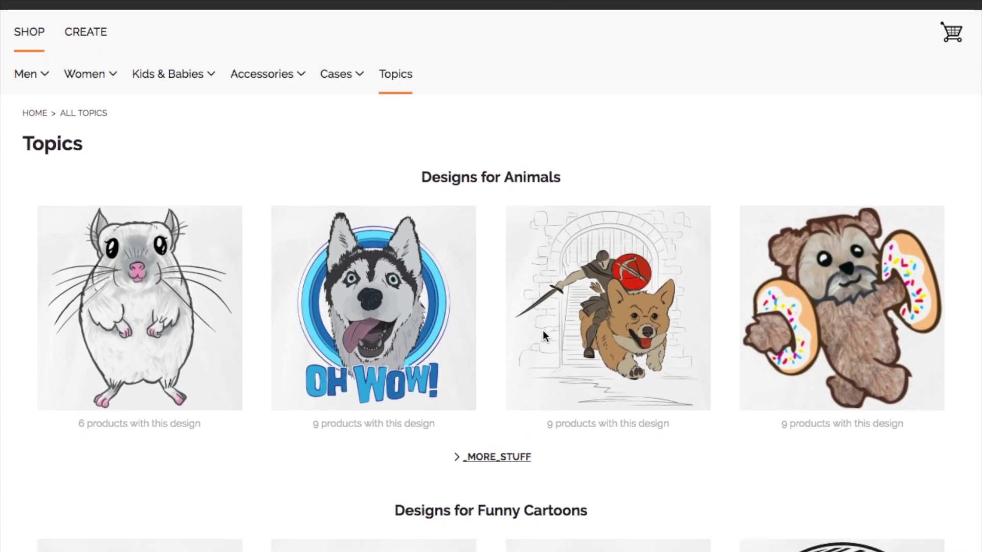
scroll(529, 404, down, 4)
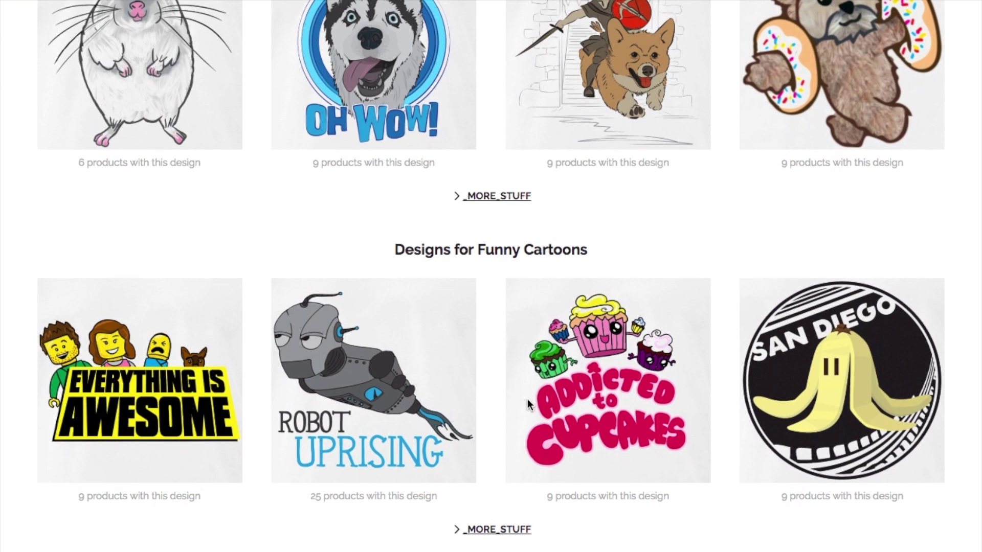
scroll(552, 509, down, 4)
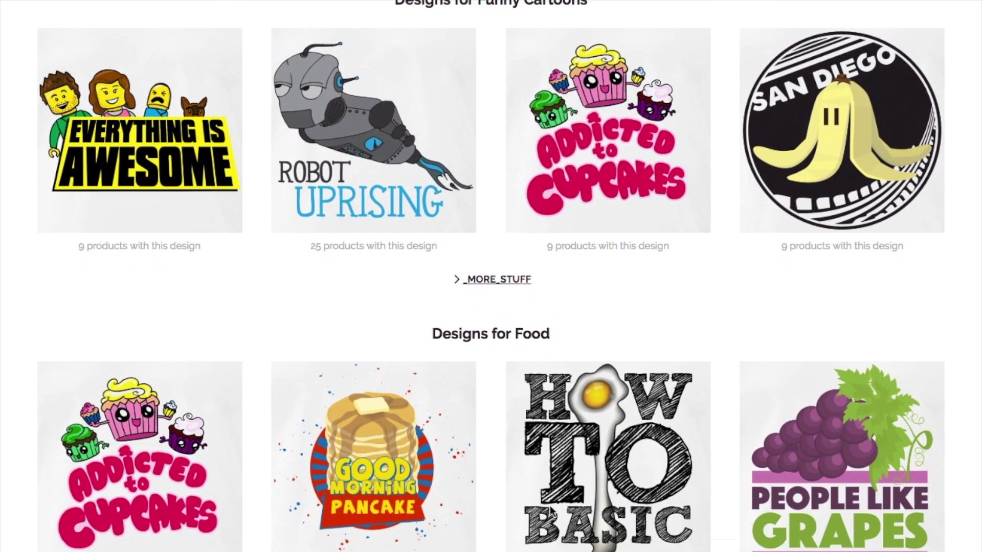
scroll(575, 434, up, 10)
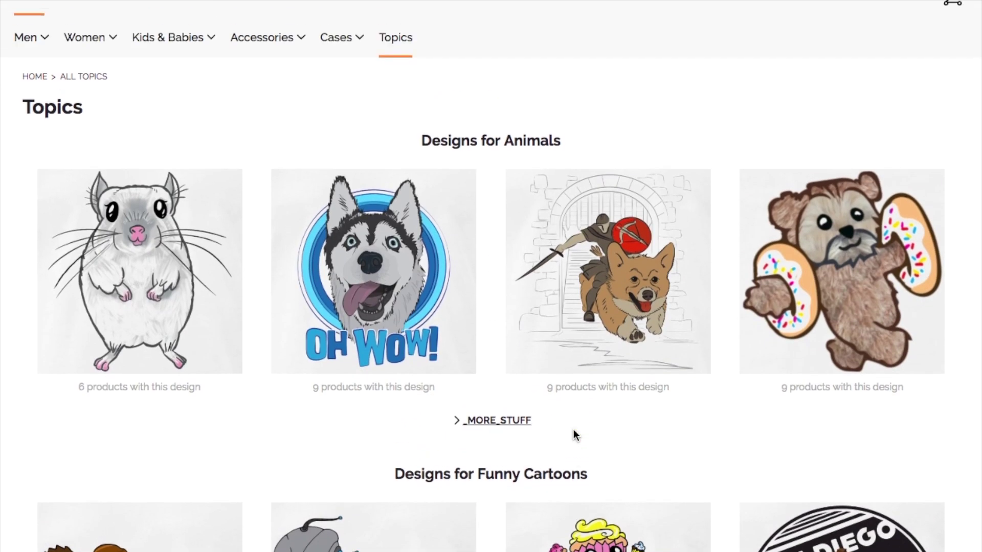
Step: Browse every Animals design, then switch to the All designs listing
click(508, 420)
scroll(597, 491, down, 3)
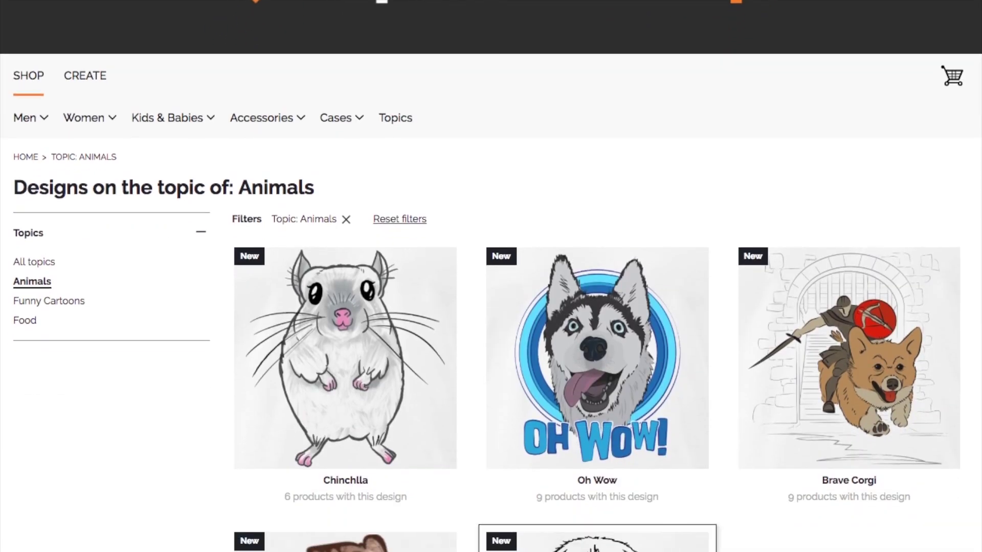
scroll(597, 491, up, 3)
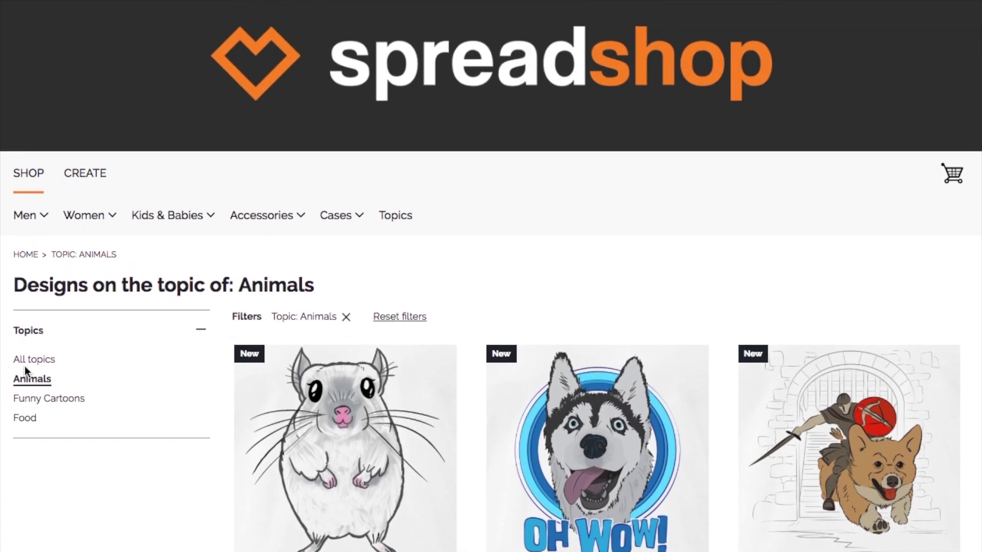
click(35, 360)
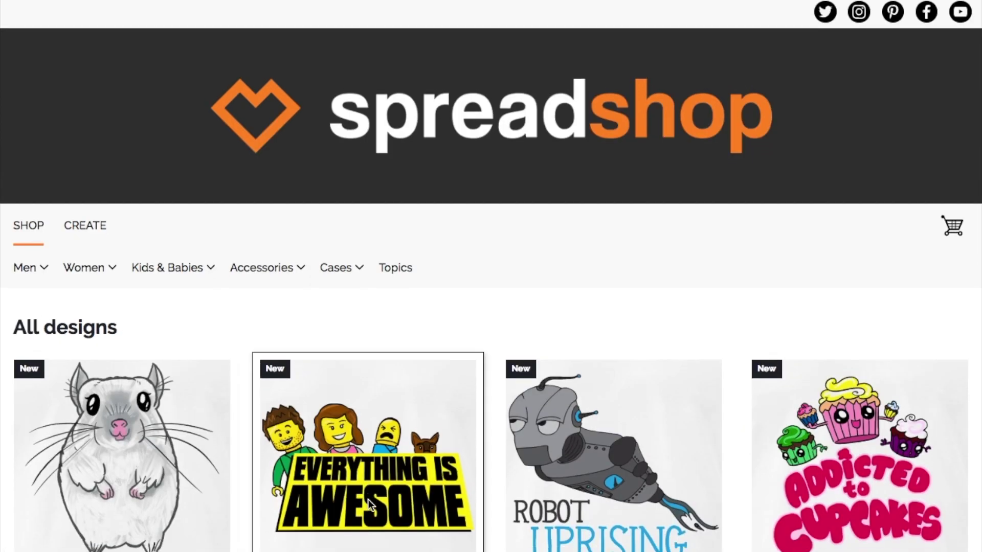